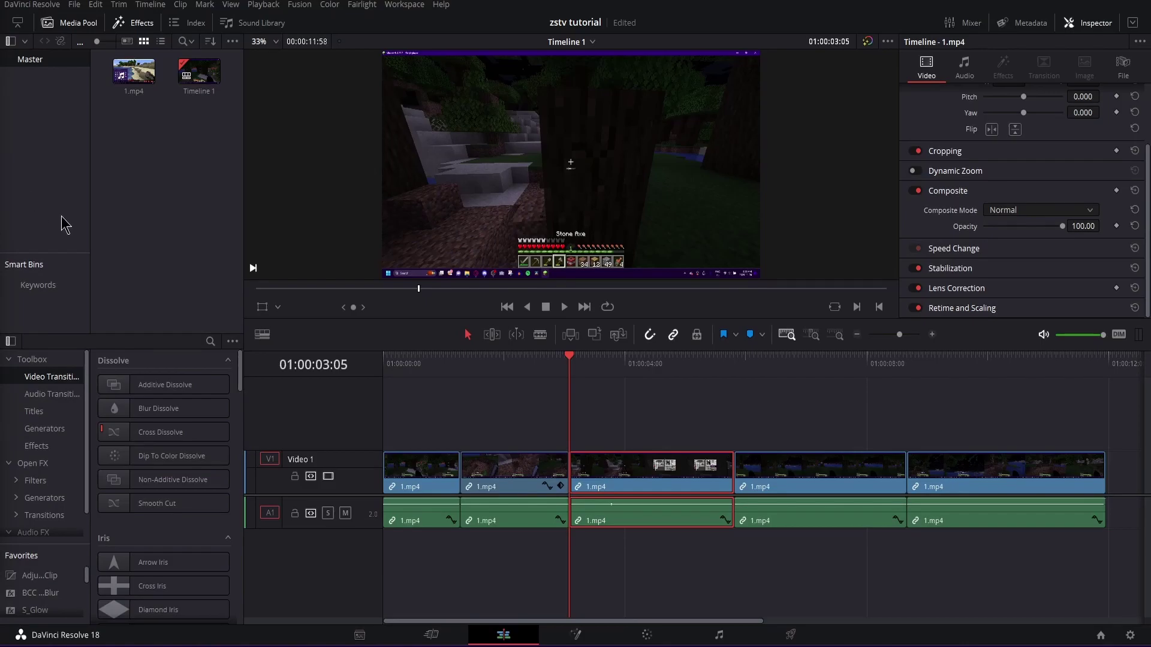
left_click(203, 217)
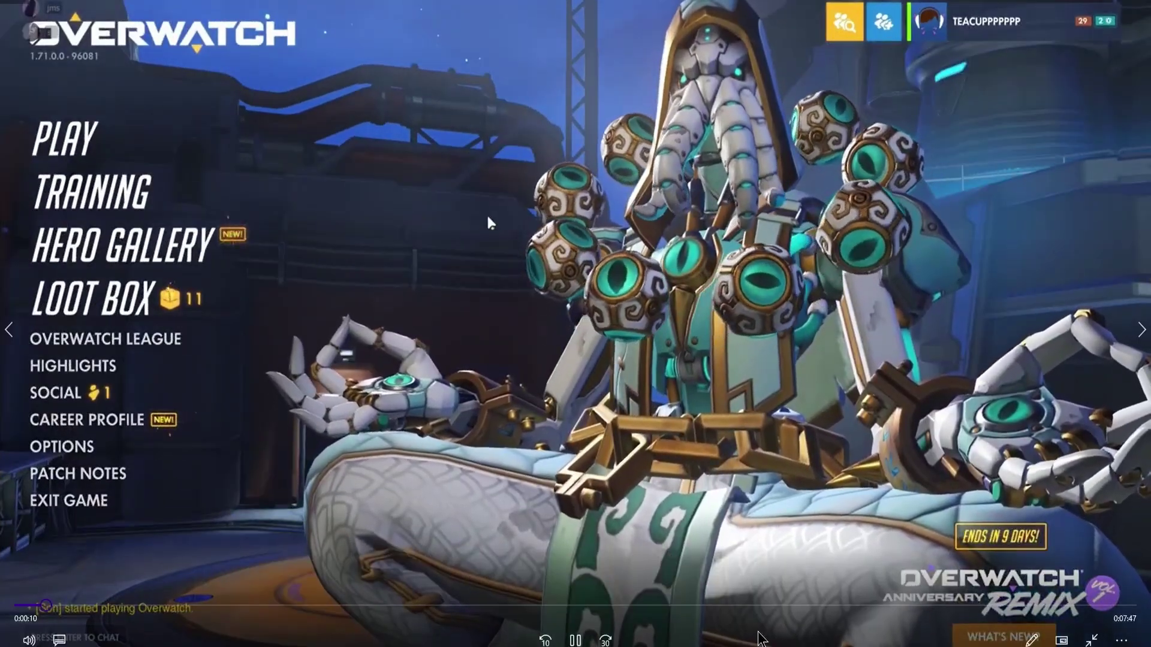
left_click(584, 628)
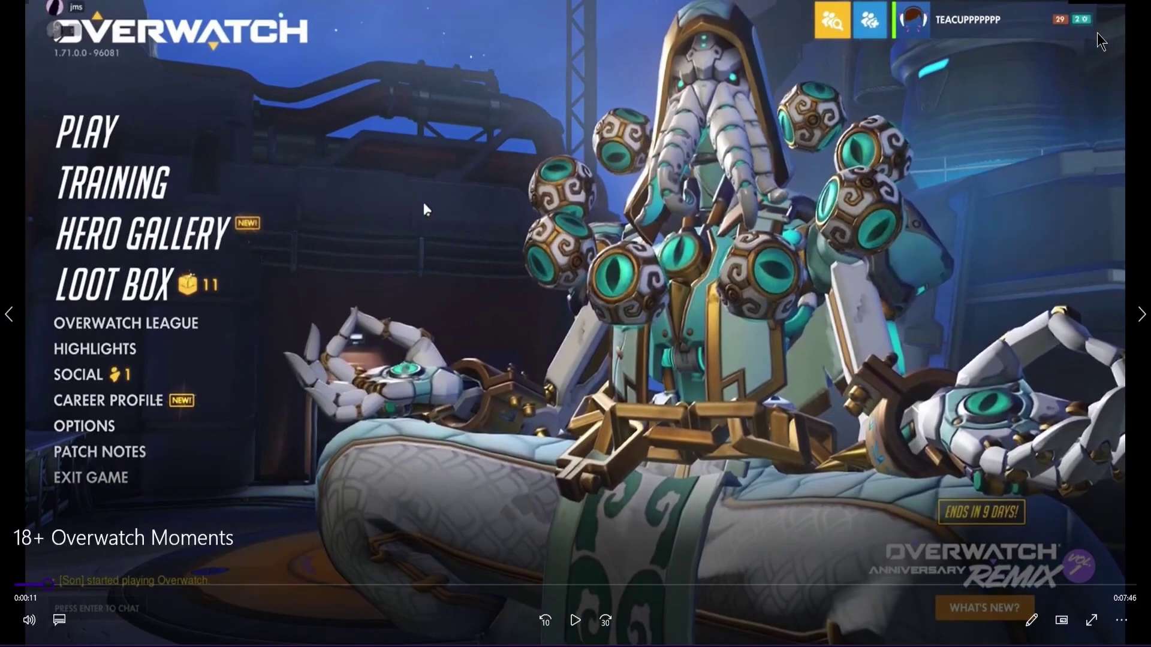
left_click_drag(105, 587, 147, 586)
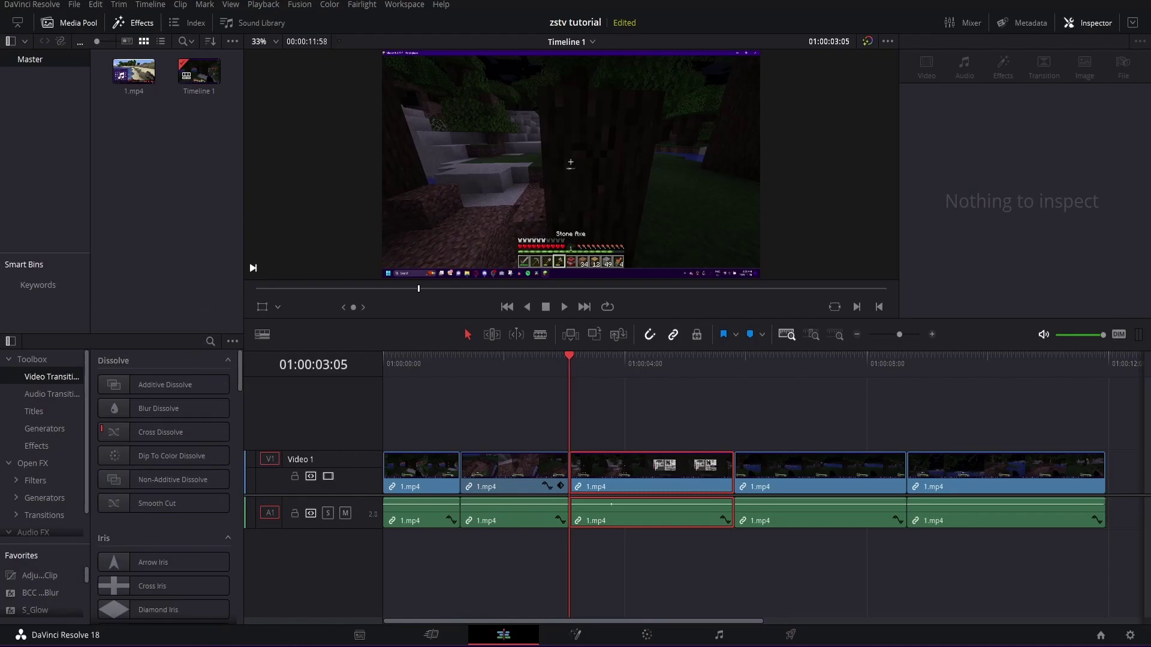
- Switch to the Pixlr Editor website in the browser and agree to its privacy choices
left_click_drag(702, 0, 236, 318)
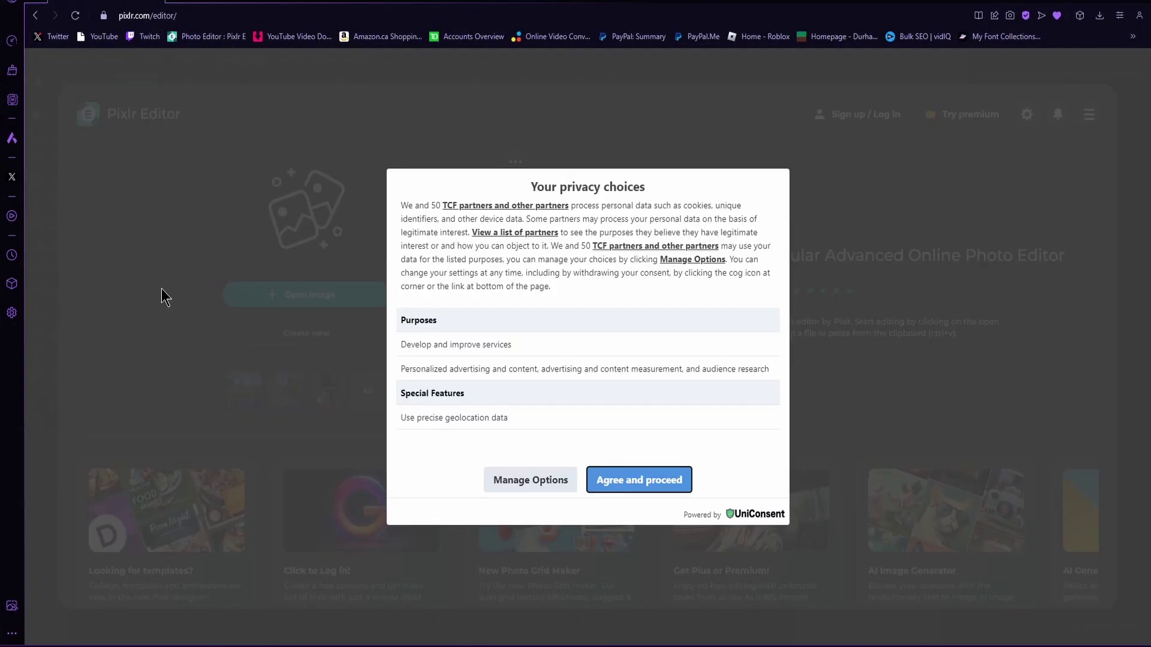
left_click(675, 474)
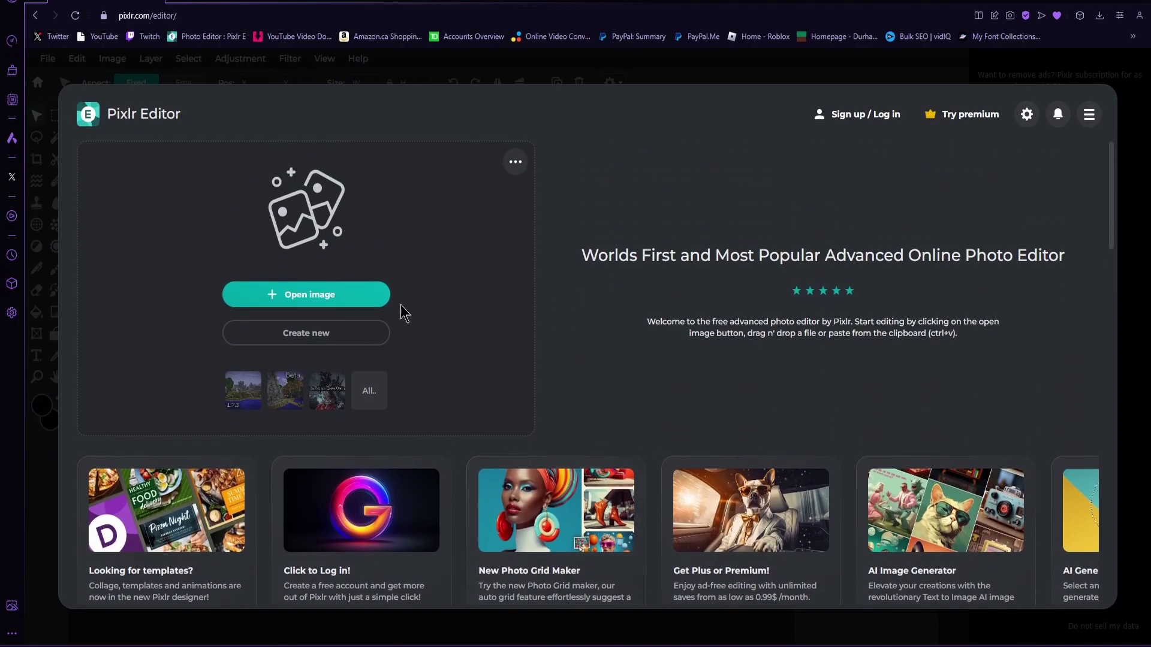
- Create a new blank 1920 x 1080 px image from the Wide 1080p preset
left_click(354, 327)
key("Escape")
left_click(354, 334)
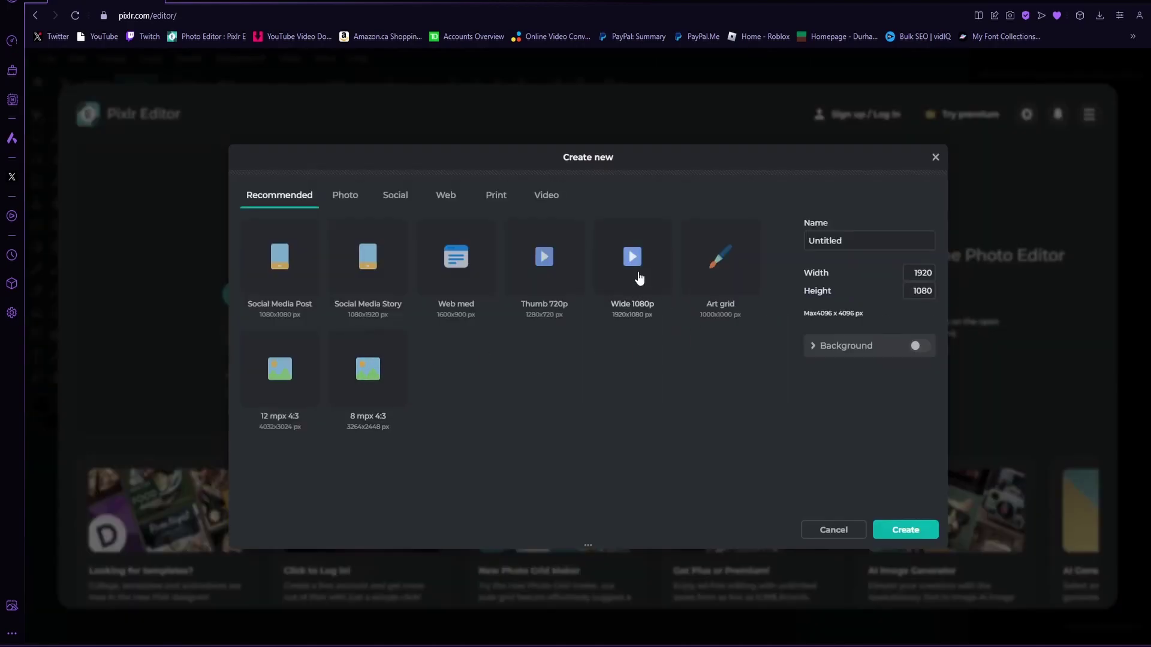
left_click(639, 277)
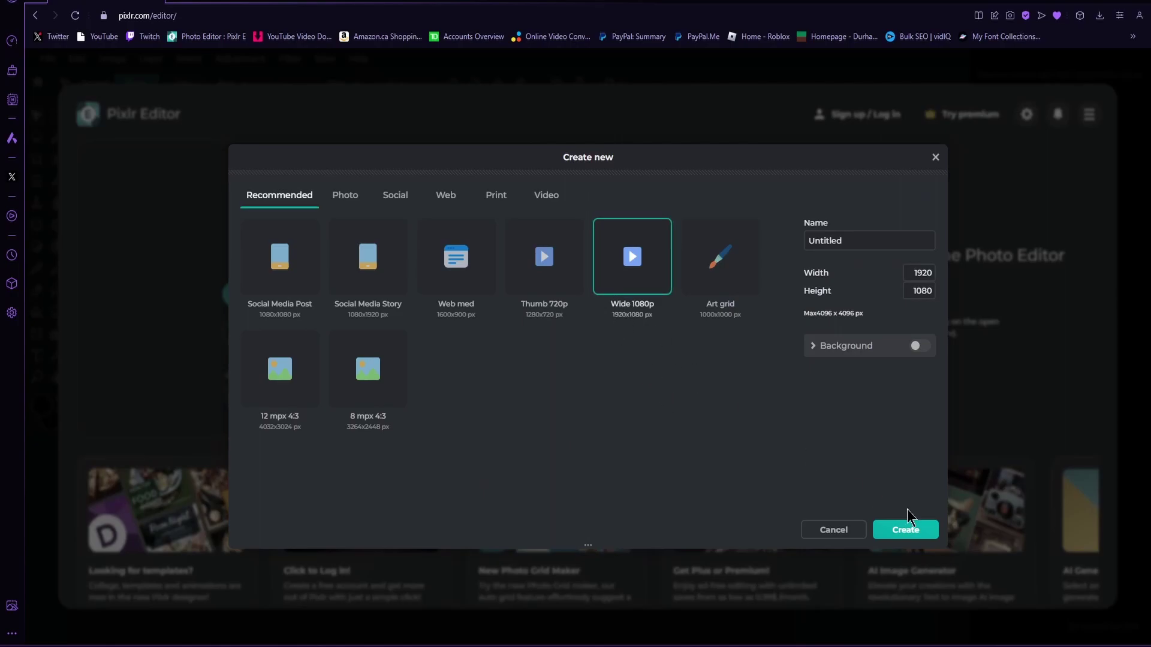
left_click(906, 529)
- Add a text layer to the canvas reading "this is a subtitle"
scroll(487, 390, "down", 3)
scroll(487, 390, "up", 2)
scroll(489, 419, "down", 2)
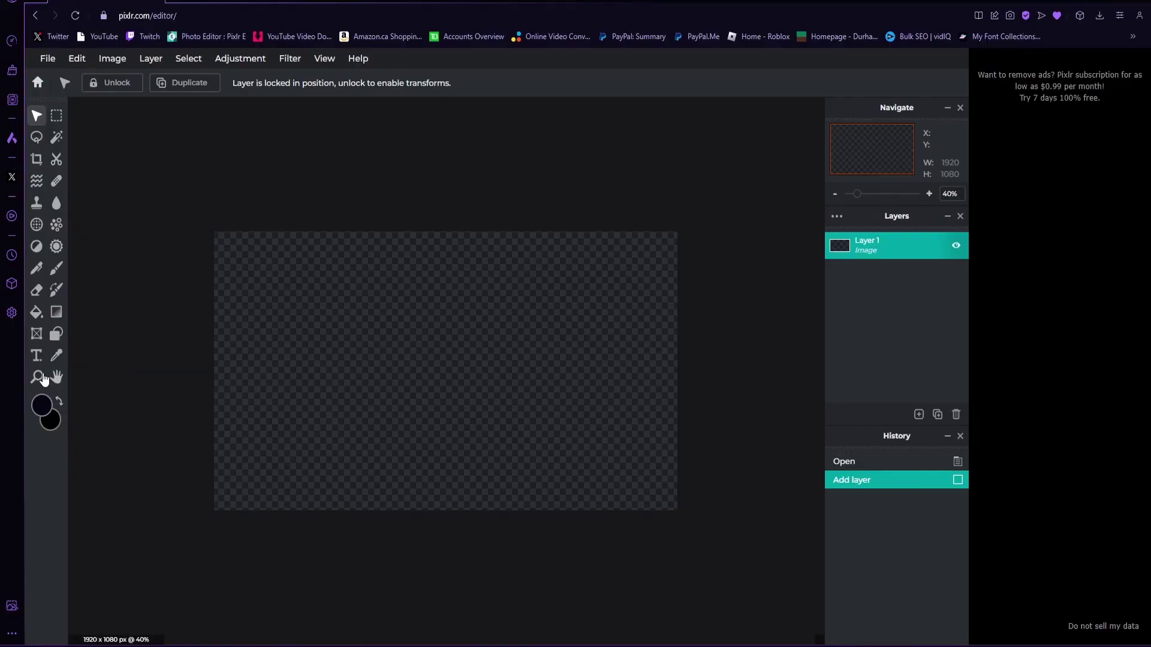
left_click(36, 356)
left_click(436, 366)
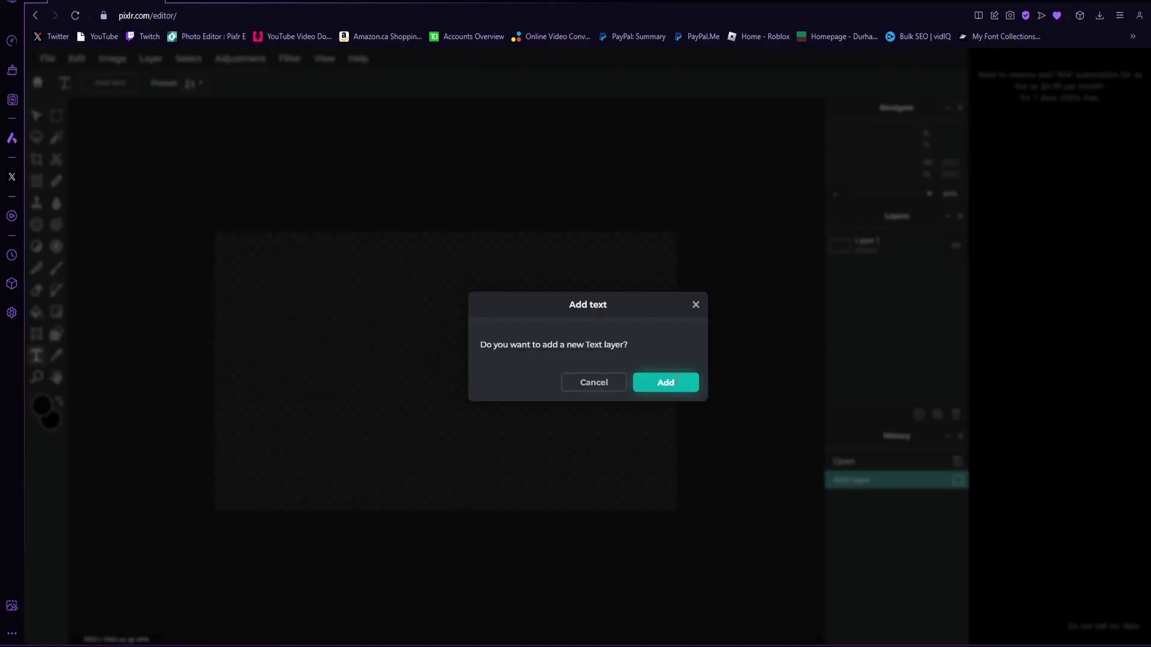
key("Return")
type("this is a ")
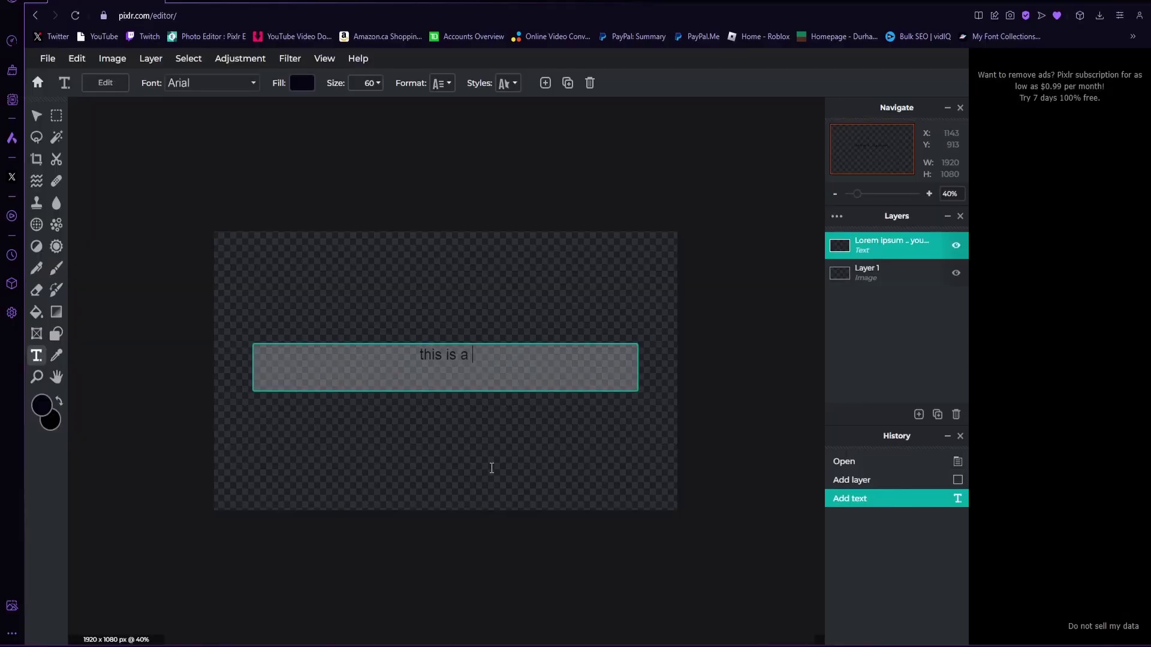
type("subtitle")
left_click(491, 468)
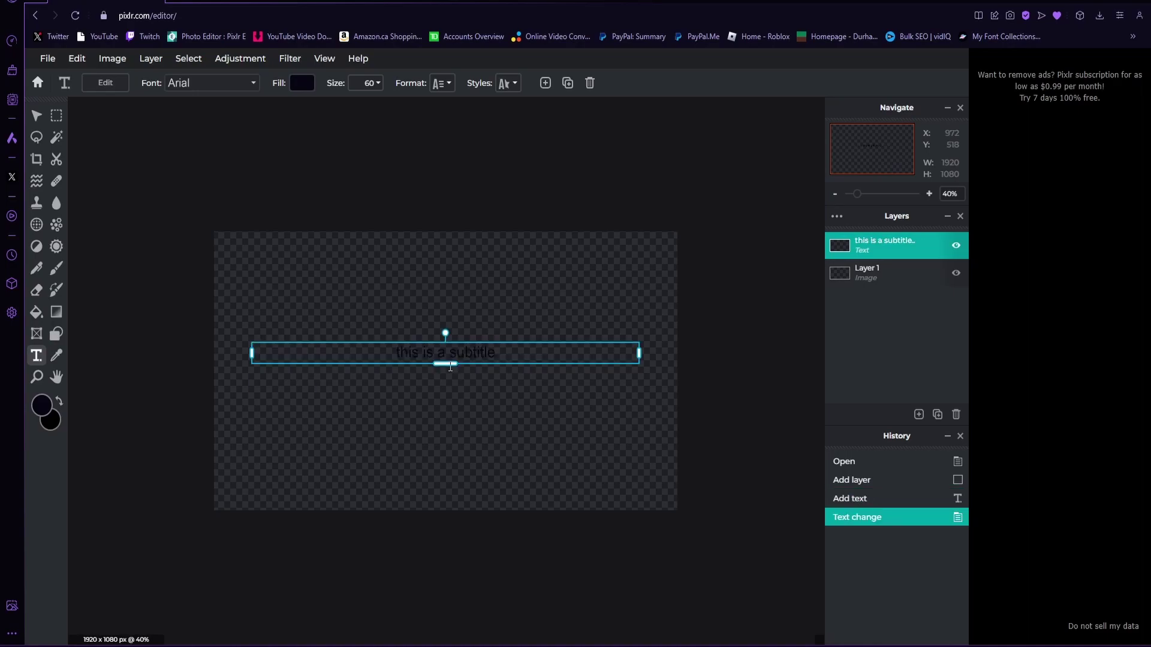
- Enlarge the subtitle text to size 144 and set its font to Hippo Letto
left_click_drag(451, 367, 444, 393)
left_click(226, 85)
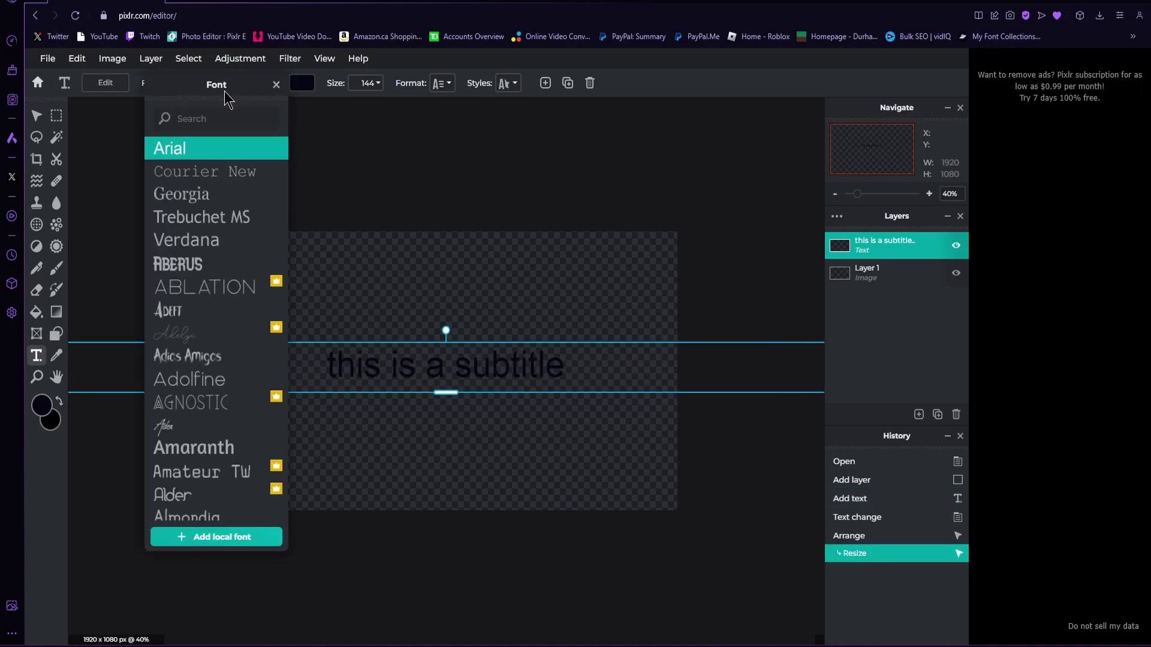
type("hipp")
left_click(175, 150)
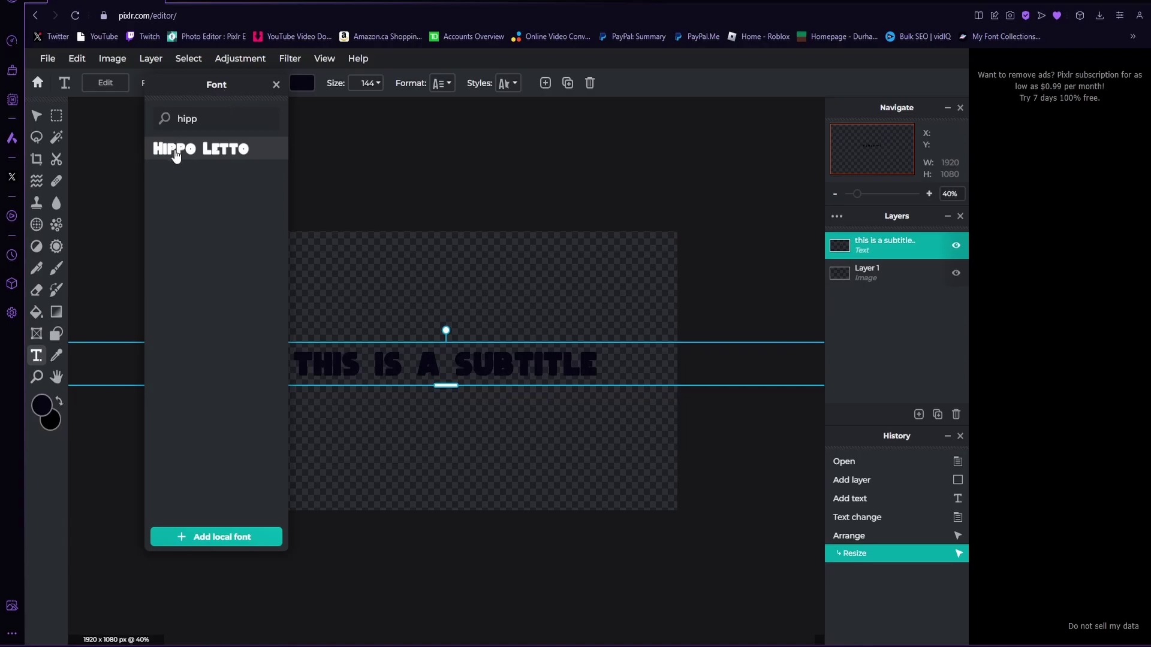
left_click(176, 151)
- Set the fill color of the subtitle text to white
left_click(301, 83)
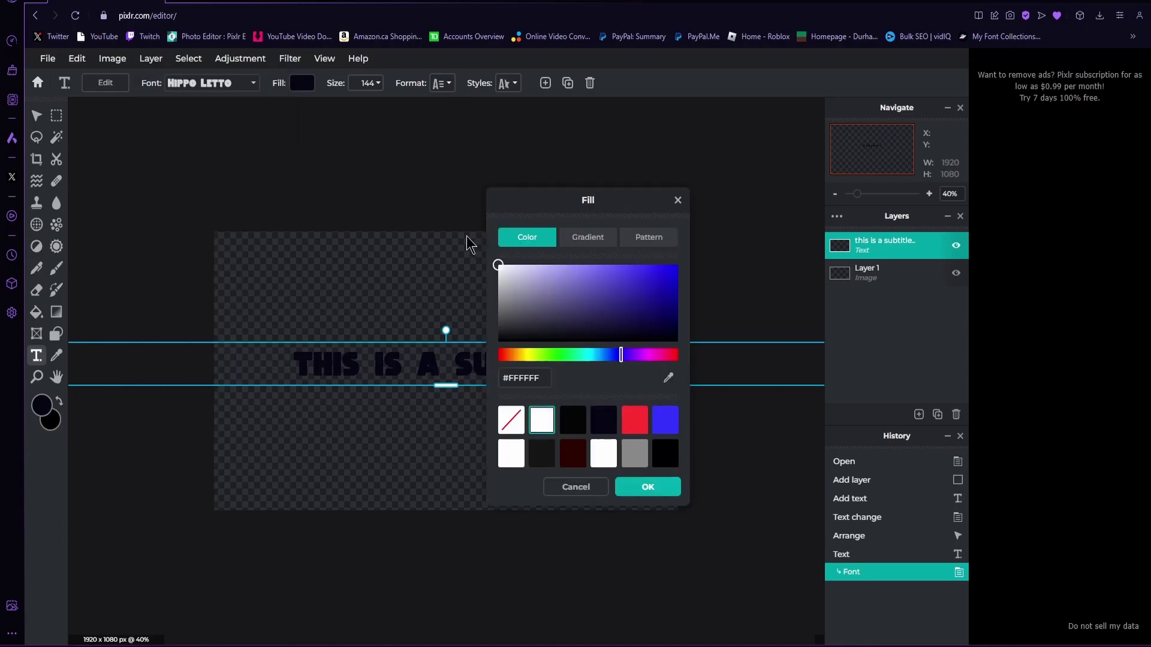
left_click(678, 201)
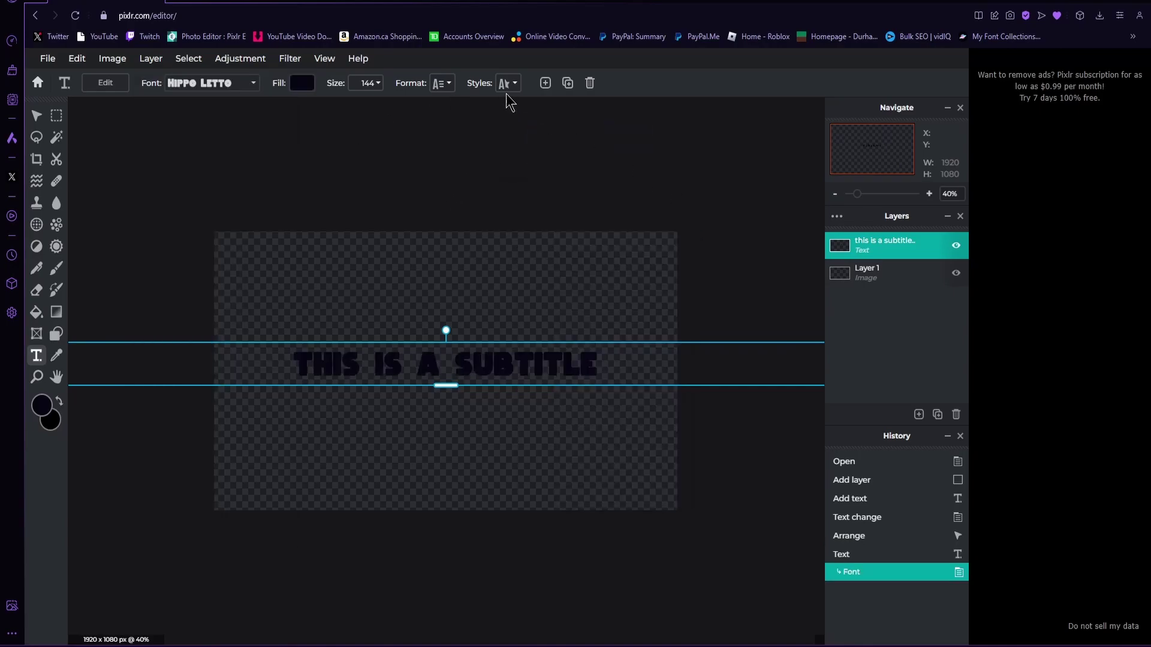
left_click(302, 83)
left_click(545, 262)
left_click(517, 279)
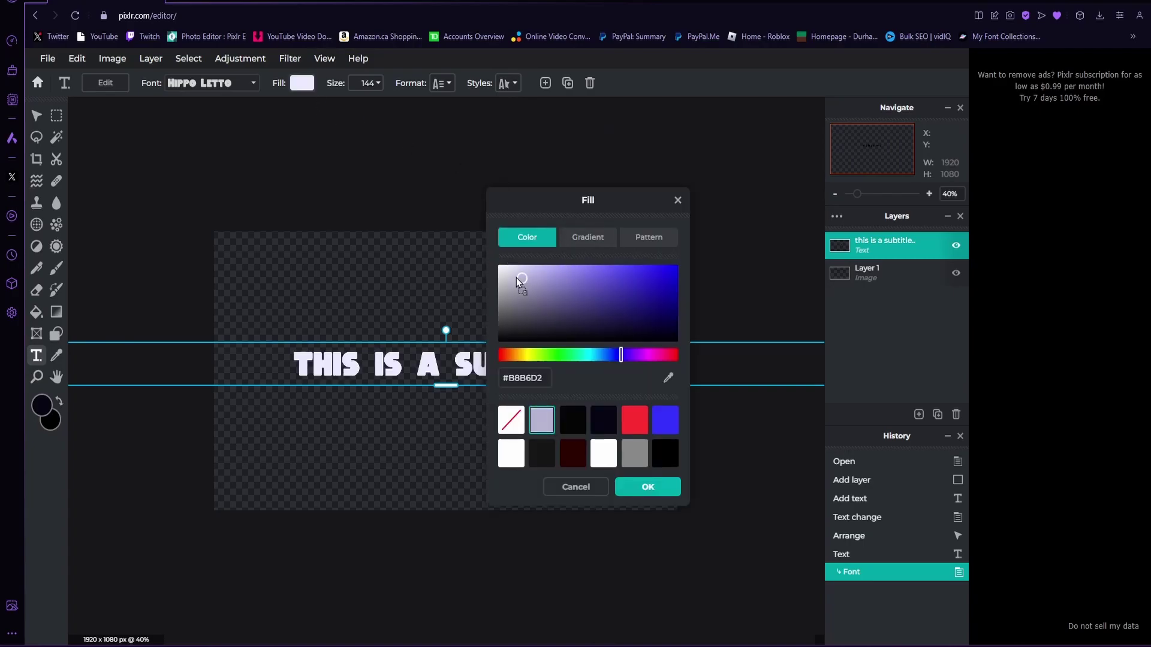
- Turn on an outline for the subtitle text, color it black and increase its size
left_click(508, 83)
left_click(565, 228)
left_click(567, 257)
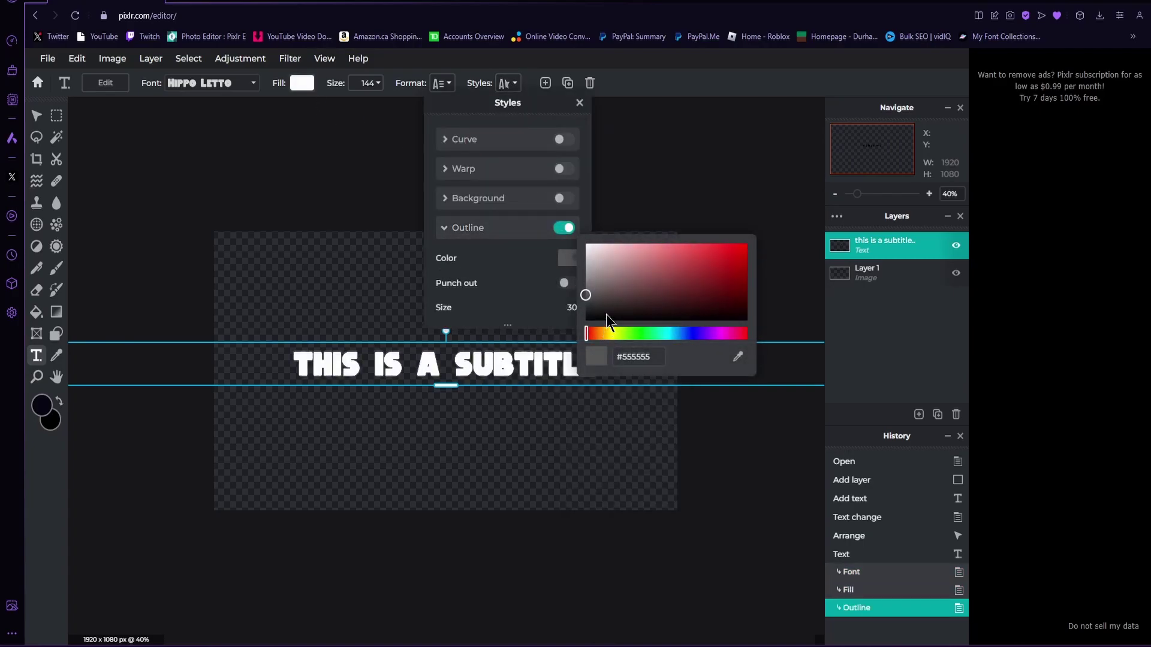
left_click_drag(606, 314, 596, 326)
left_click(503, 258)
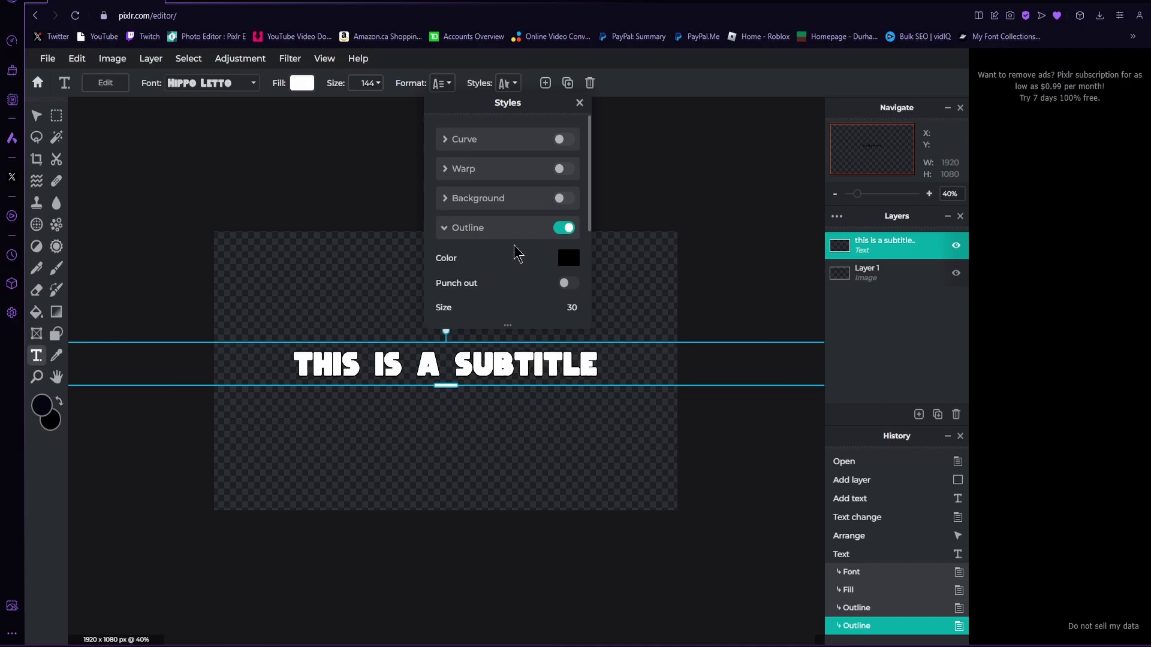
scroll(517, 254, "down", 1)
left_click_drag(478, 260, 573, 260)
left_click(400, 181)
left_click(508, 83)
- Place the subtitle text centered near the bottom edge of the canvas and shrink it to size 135
left_click_drag(509, 367, 509, 462)
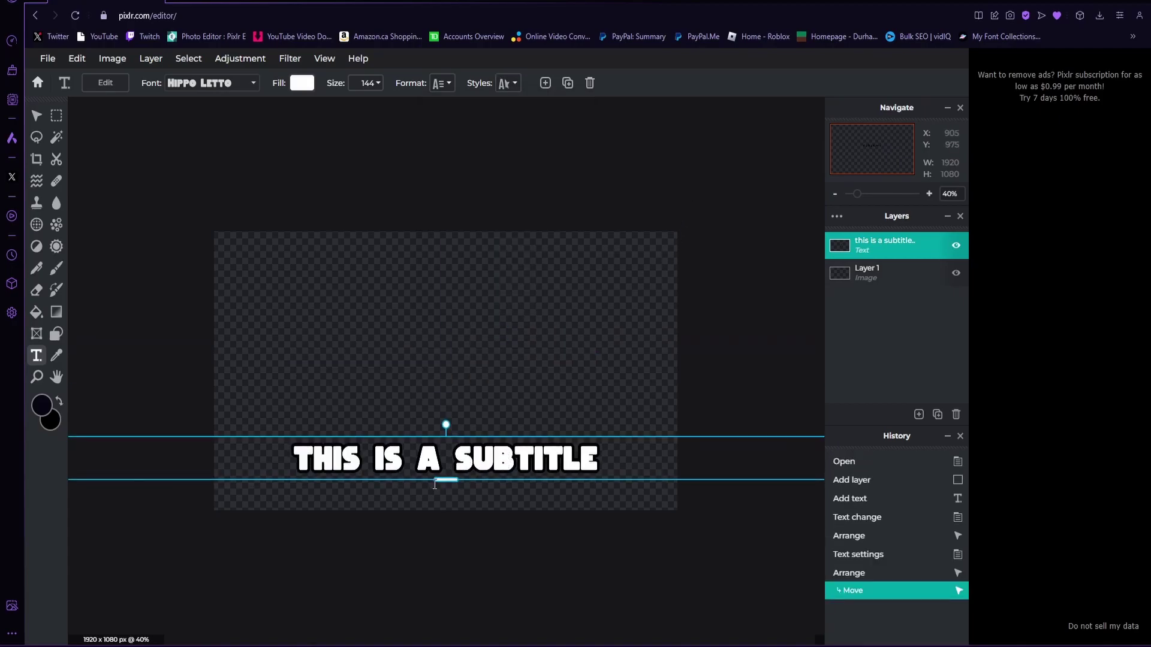
left_click_drag(434, 484, 436, 480)
left_click_drag(448, 448, 445, 451)
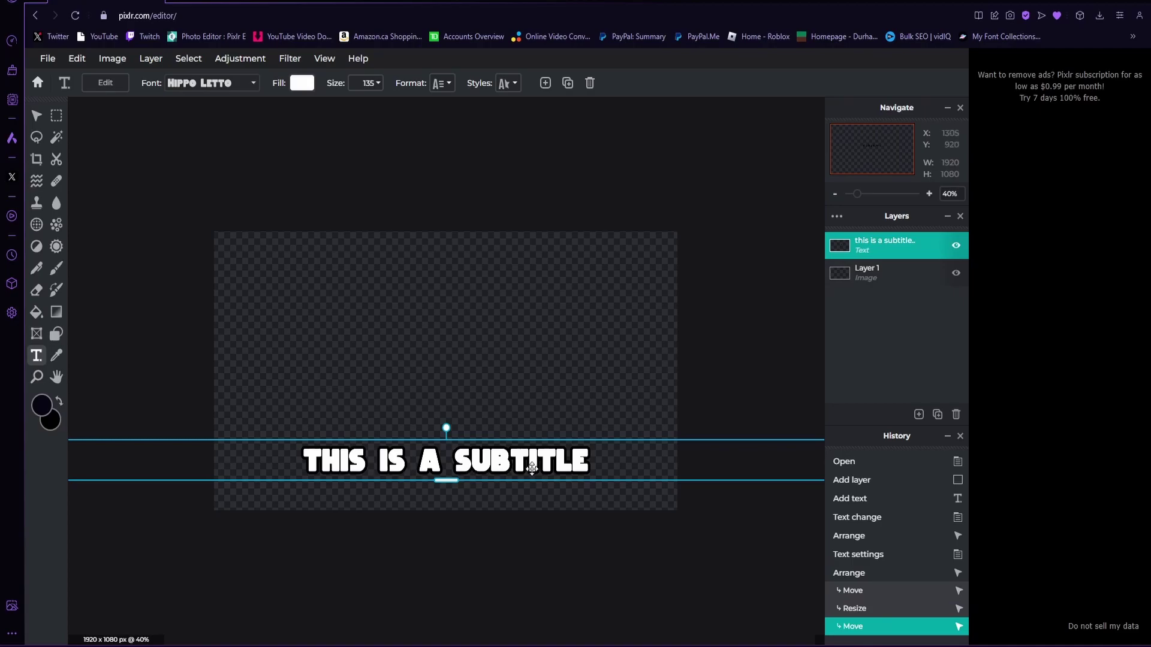
left_click(490, 381)
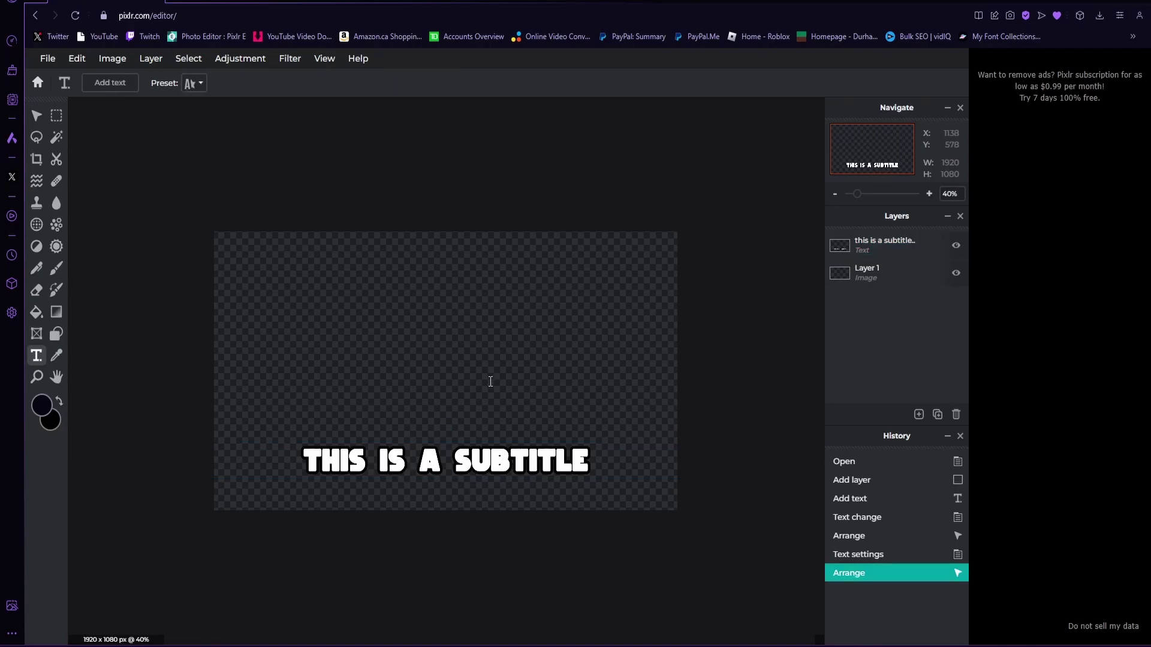
- Replace the wording of the subtitle text layer with "how was your day"
left_click(384, 455)
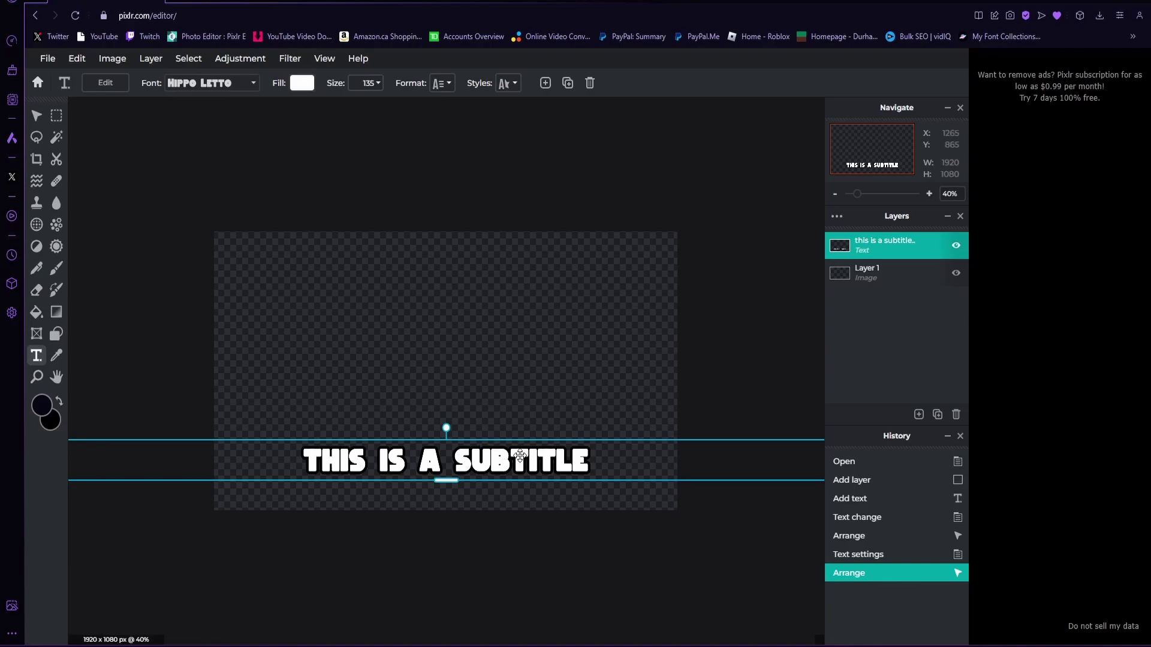
double_click(520, 456)
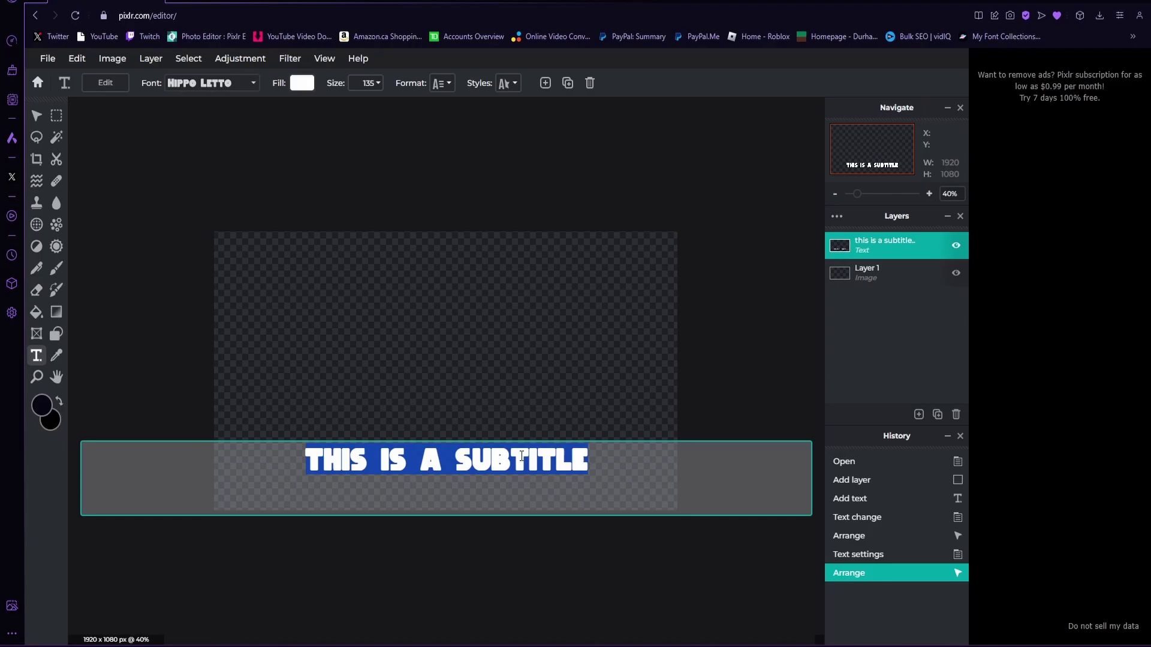
type("how was your day")
key("Escape")
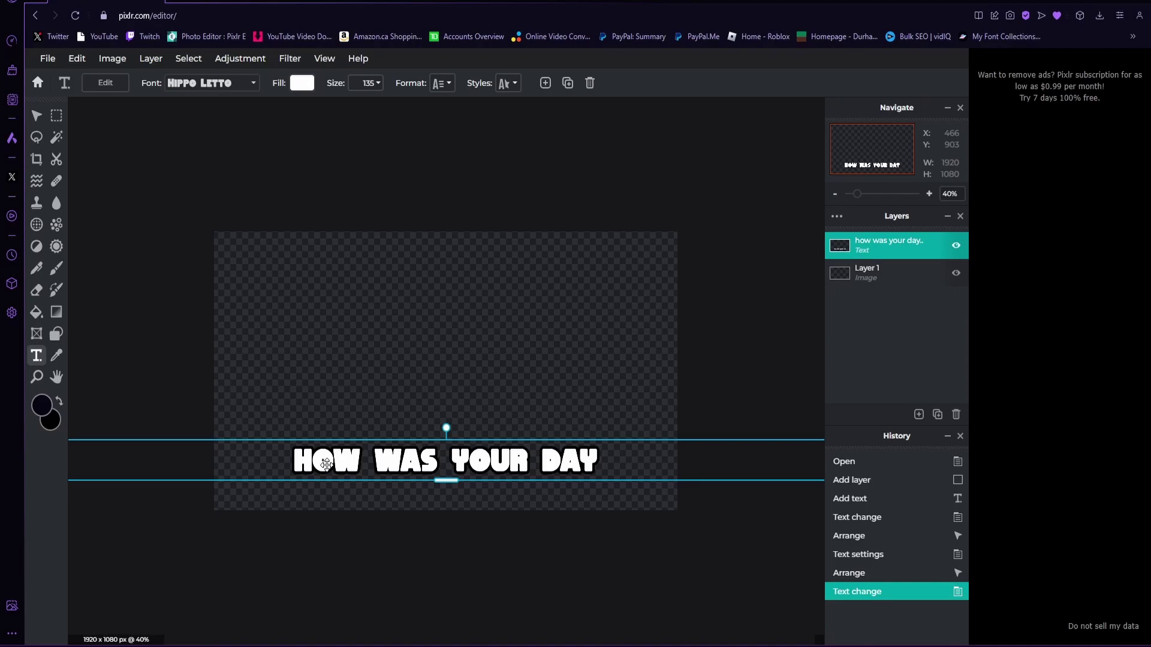
- Change the subtitle text layer back to "this is a subtitle" and deselect it
double_click(327, 464)
type("this is a subtitle")
left_click(347, 390)
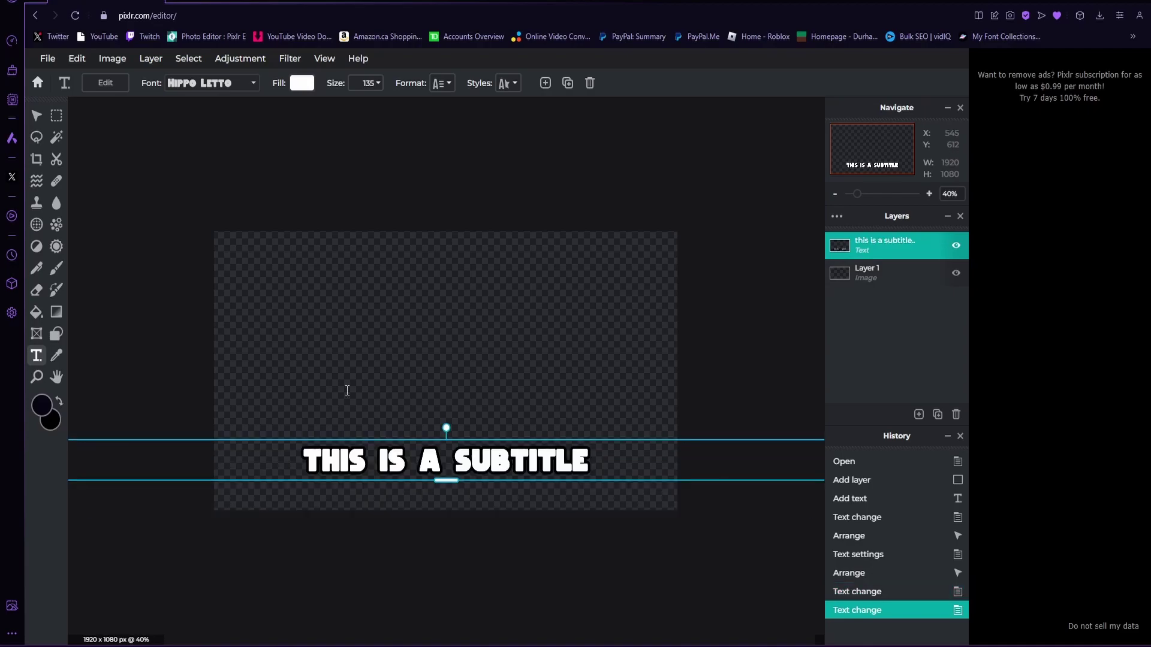
left_click(591, 344)
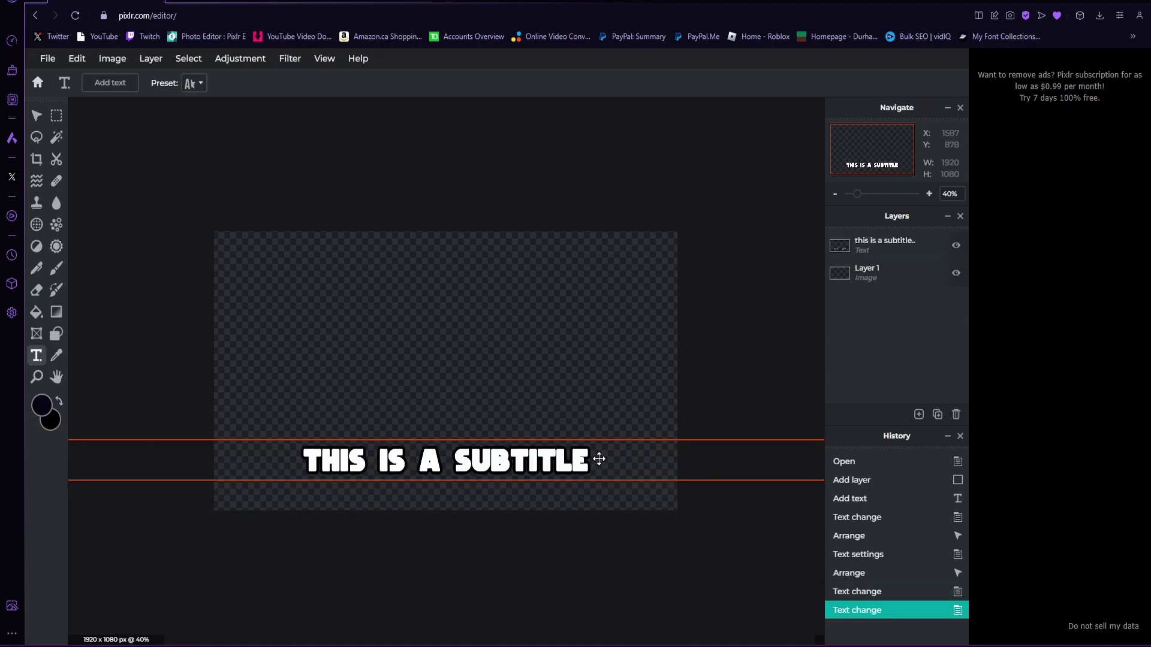
key("ctrl+s")
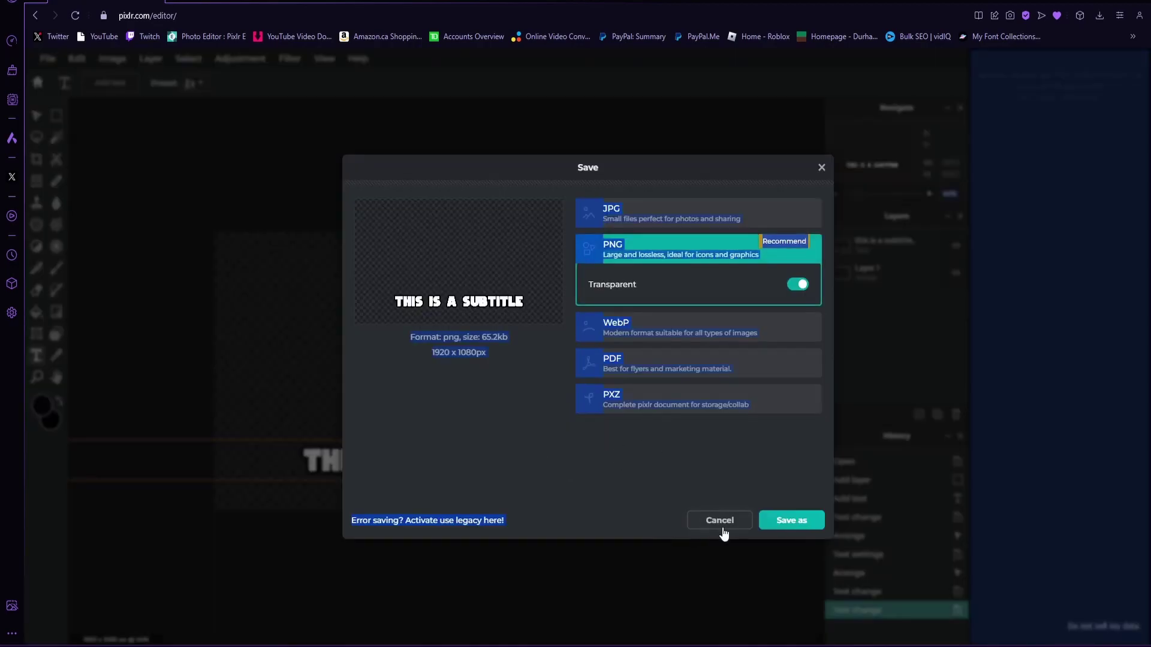
left_click(722, 527)
left_click(678, 409)
left_click(595, 383)
left_click(692, 123)
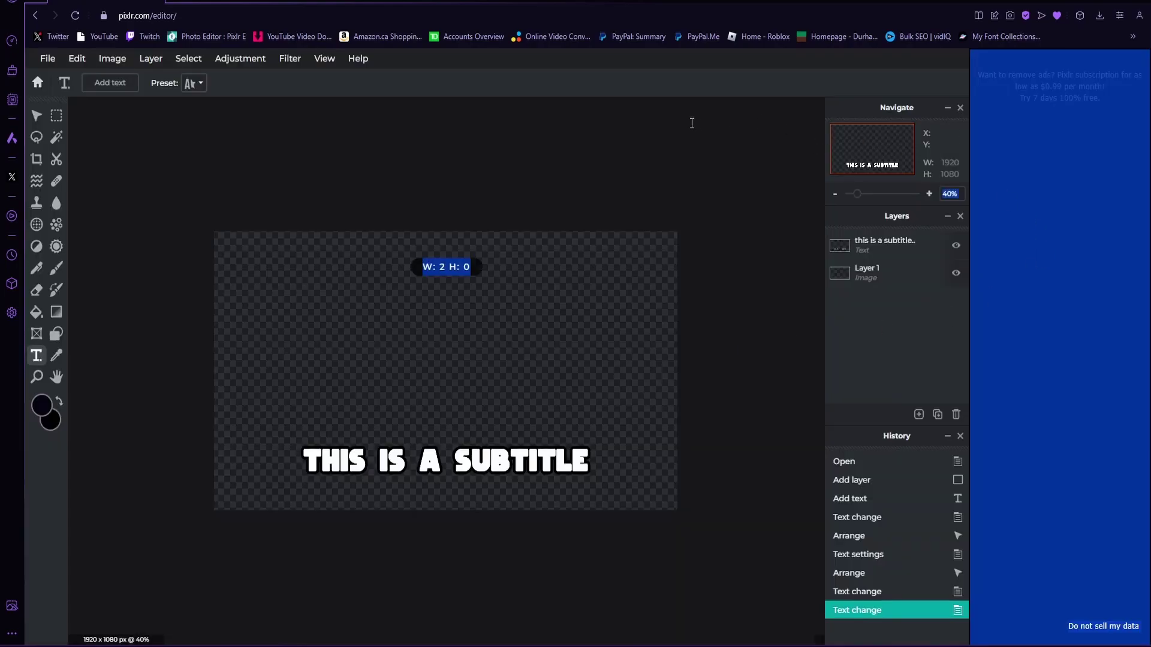
- Save the subtitle image as a transparent PNG and dismiss the sign-up offer
key("v")
key("ctrl+s")
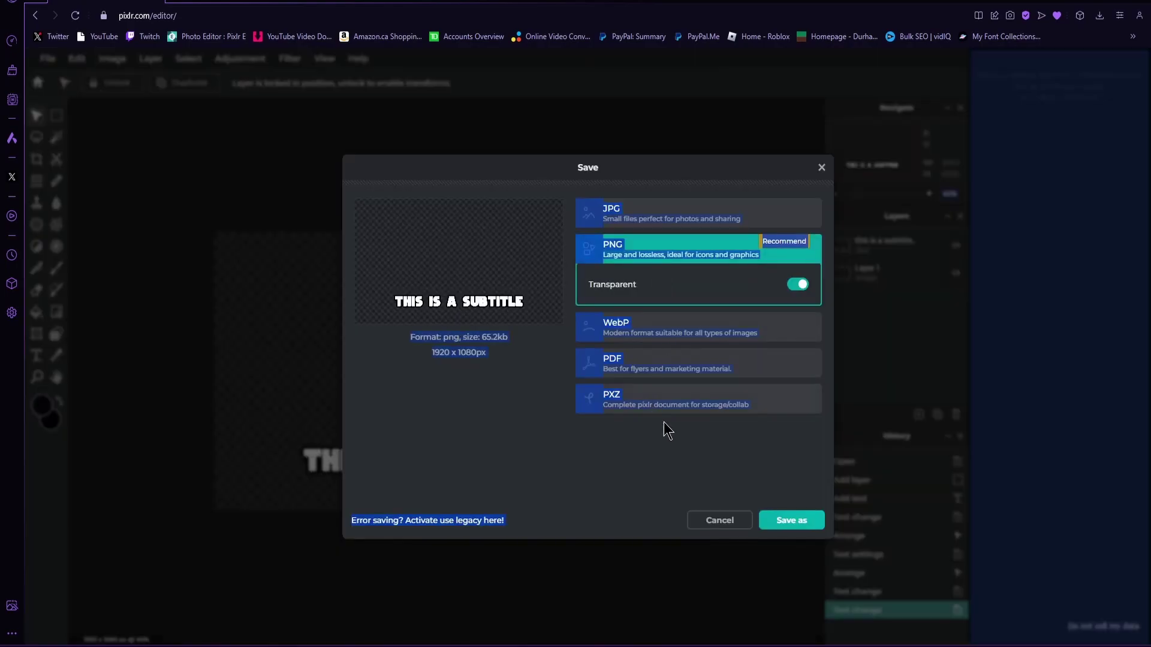
left_click(646, 459)
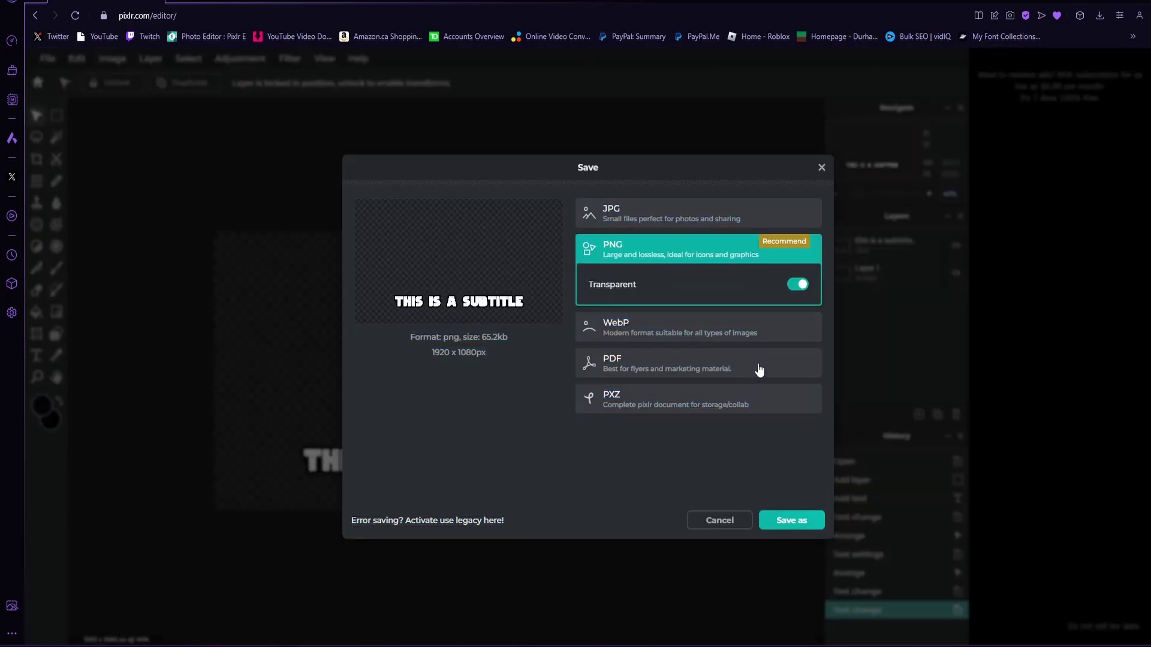
left_click(792, 521)
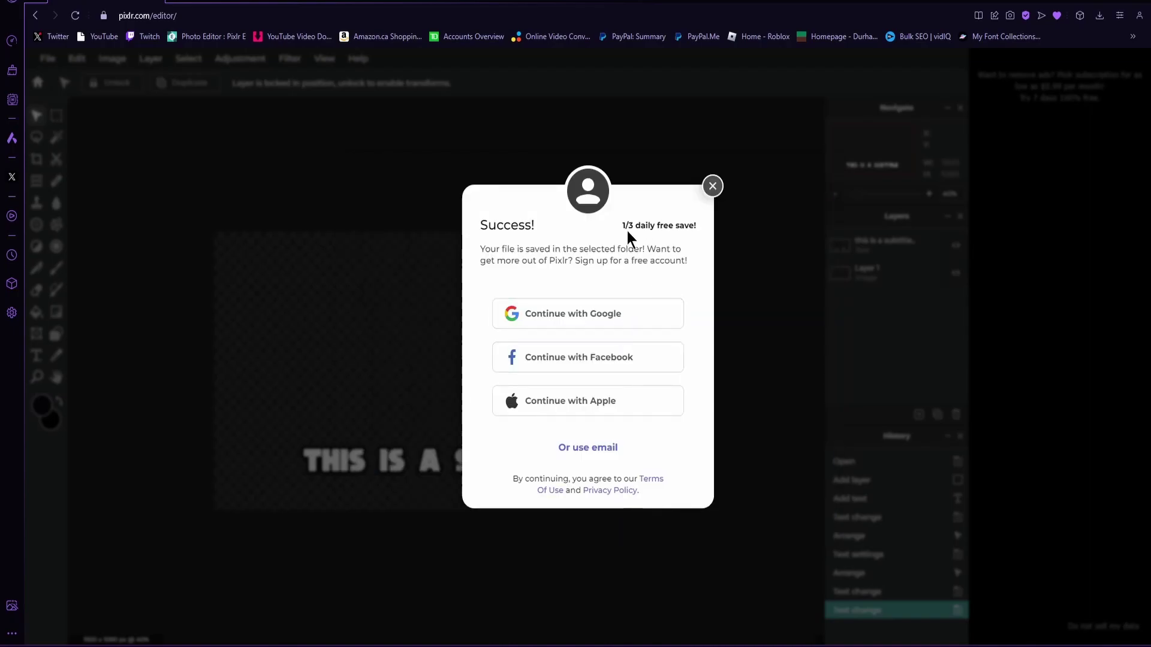
left_click(709, 189)
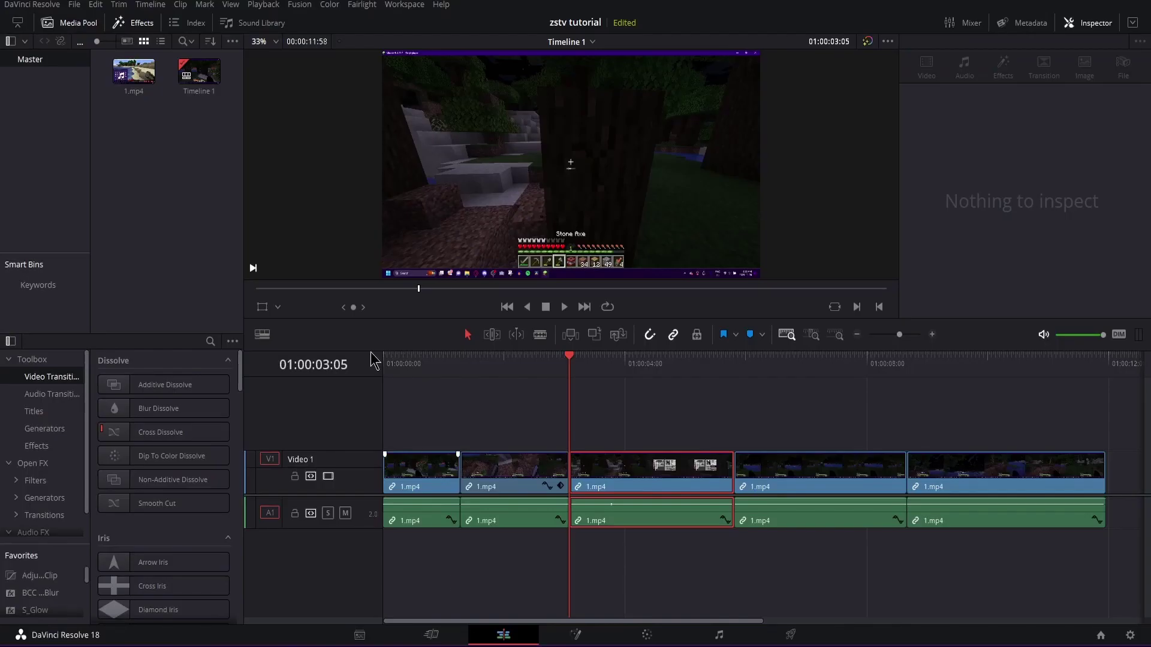
right_click(189, 184)
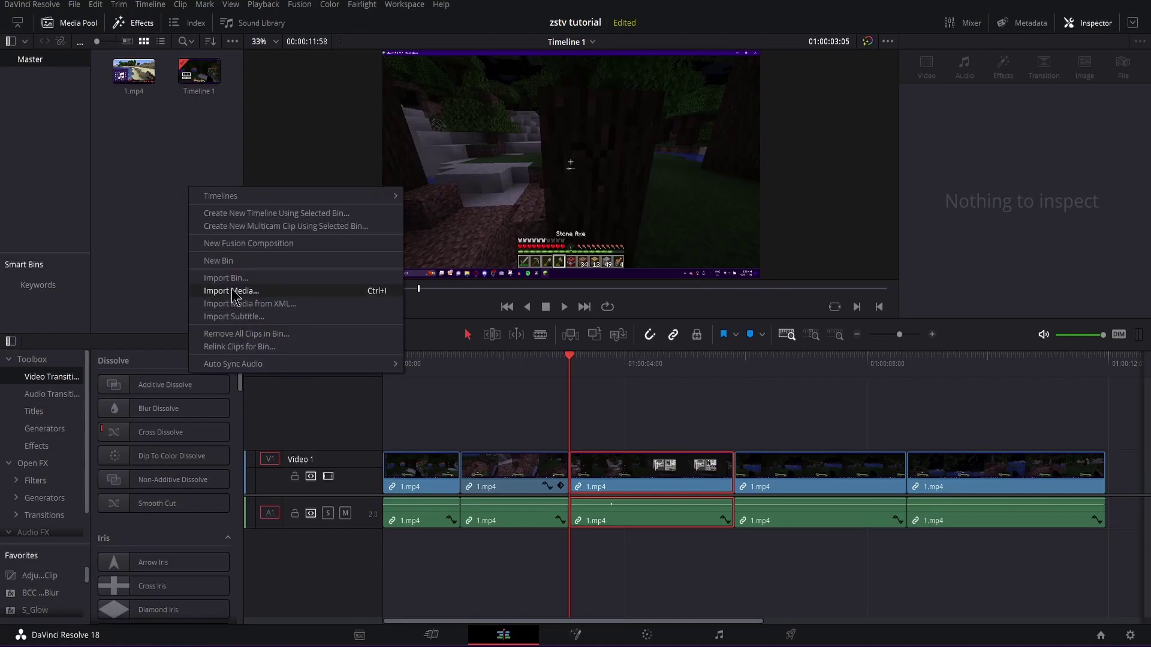
left_click(185, 244)
right_click(227, 251)
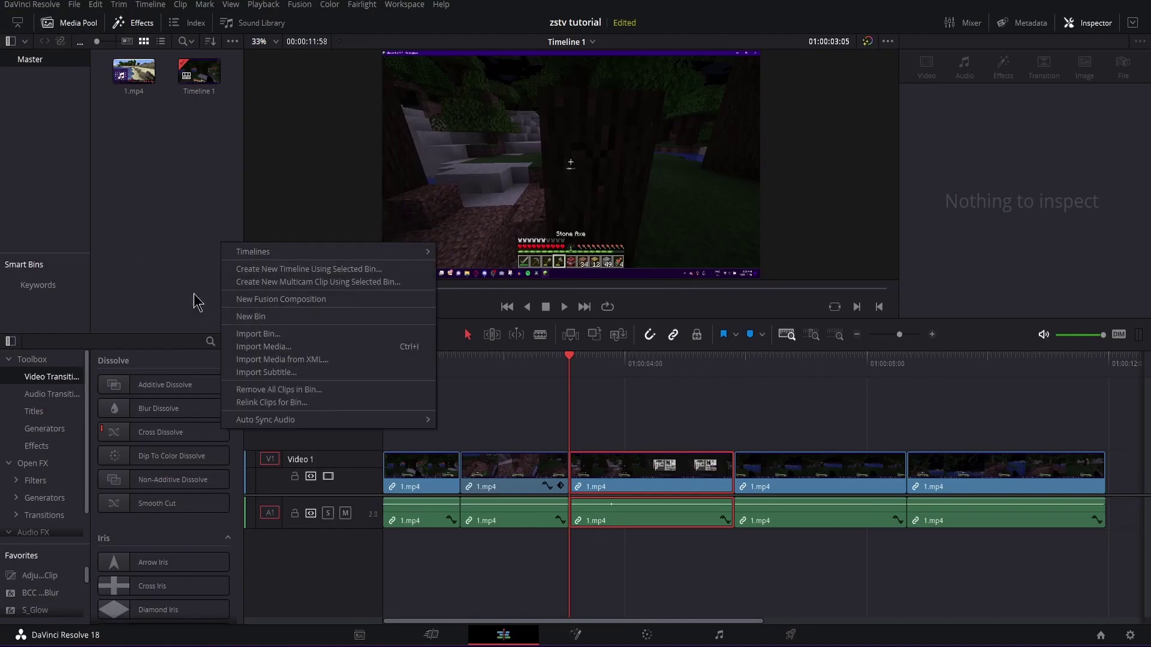
left_click(175, 99)
- Import Untitled.png from the Downloads folder into the media pool
right_click(154, 180)
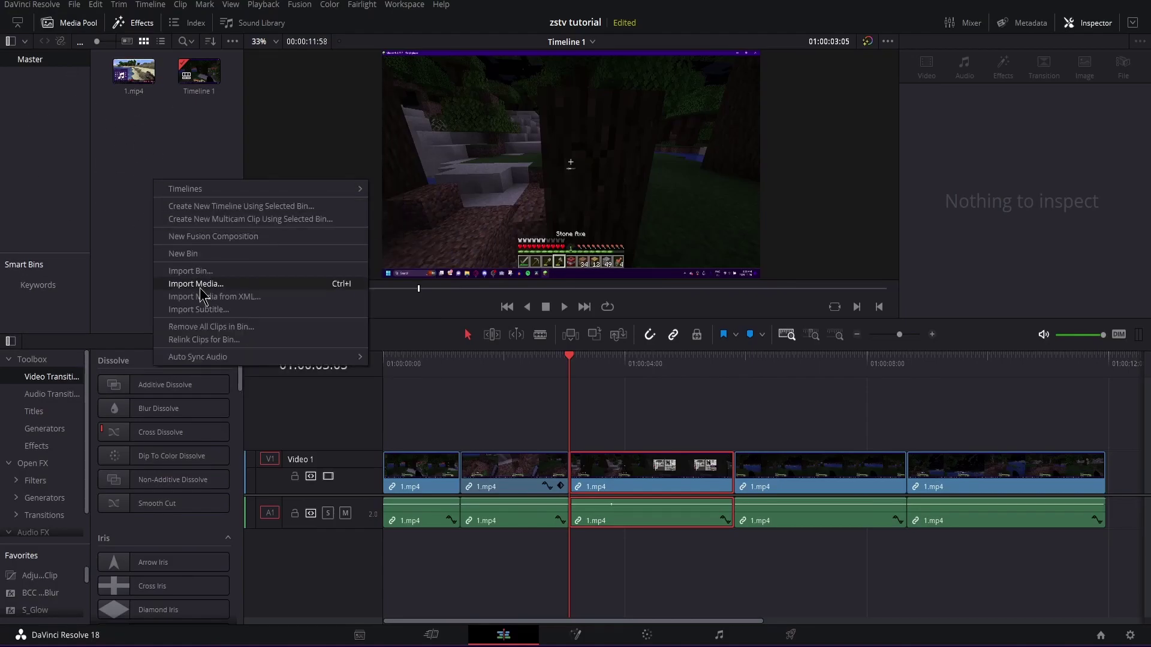
left_click(218, 285)
left_click(144, 129)
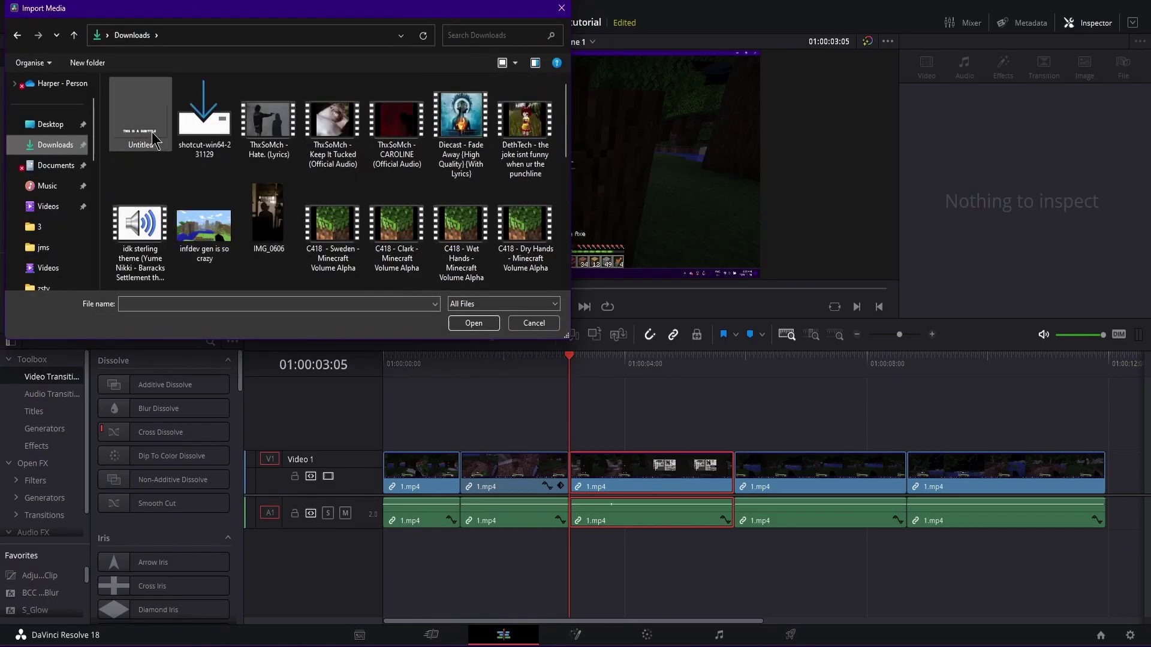
double_click(145, 131)
- Place Untitled.png on the Video 2 track starting at the second clip, with the playhead at 01:00:01:17
left_click_drag(128, 123, 464, 427)
left_click(465, 361)
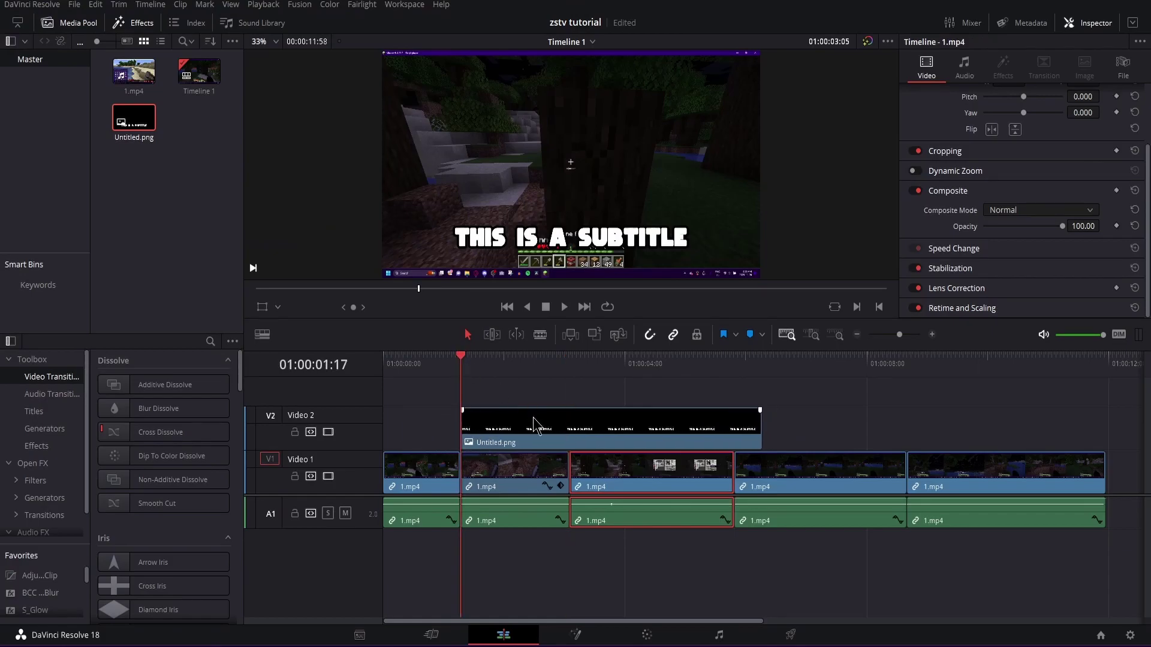
left_click(995, 464)
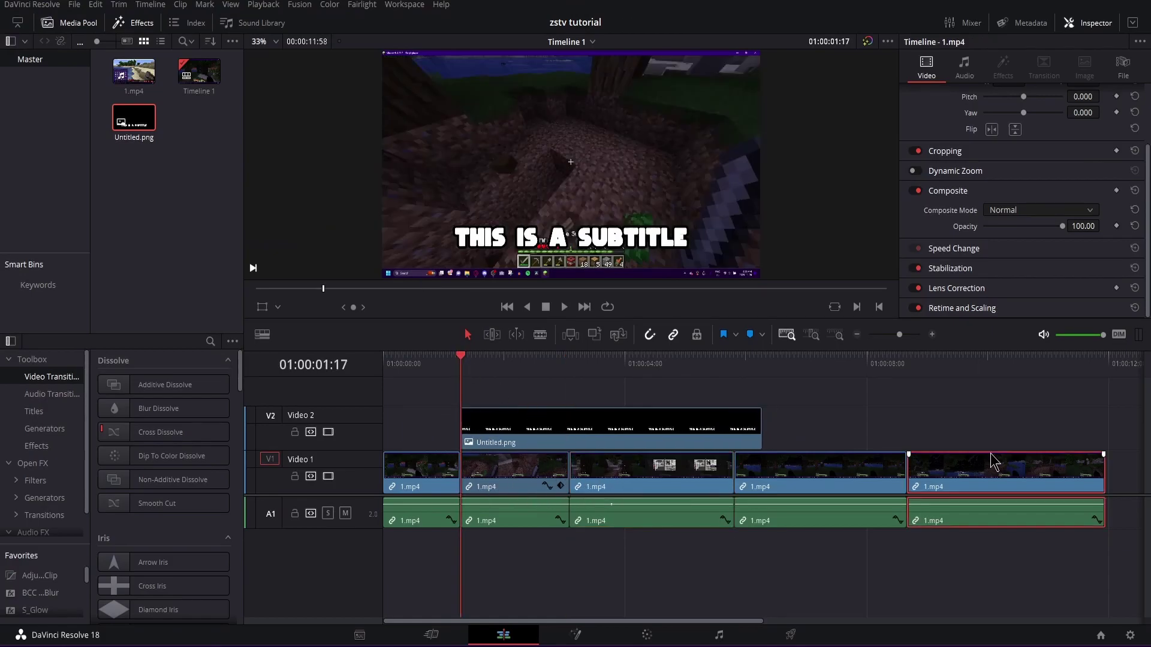
- Play the opening of the subtitle section and return the playhead to the start of the subtitle clip
key("space")
key("space")
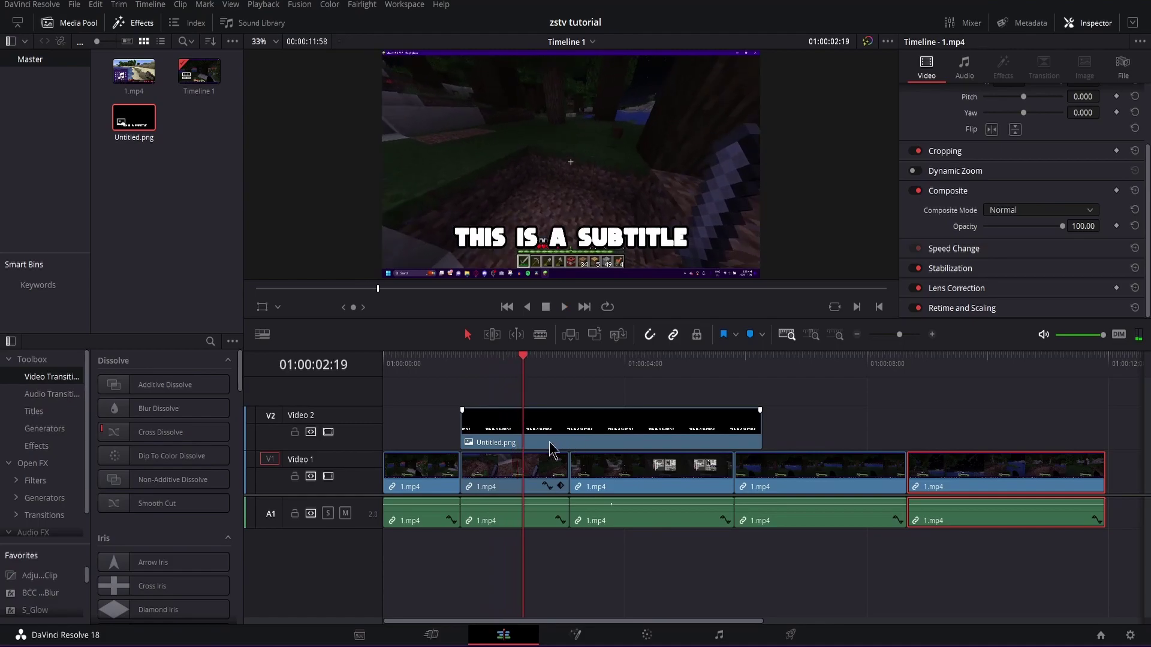
left_click(462, 358)
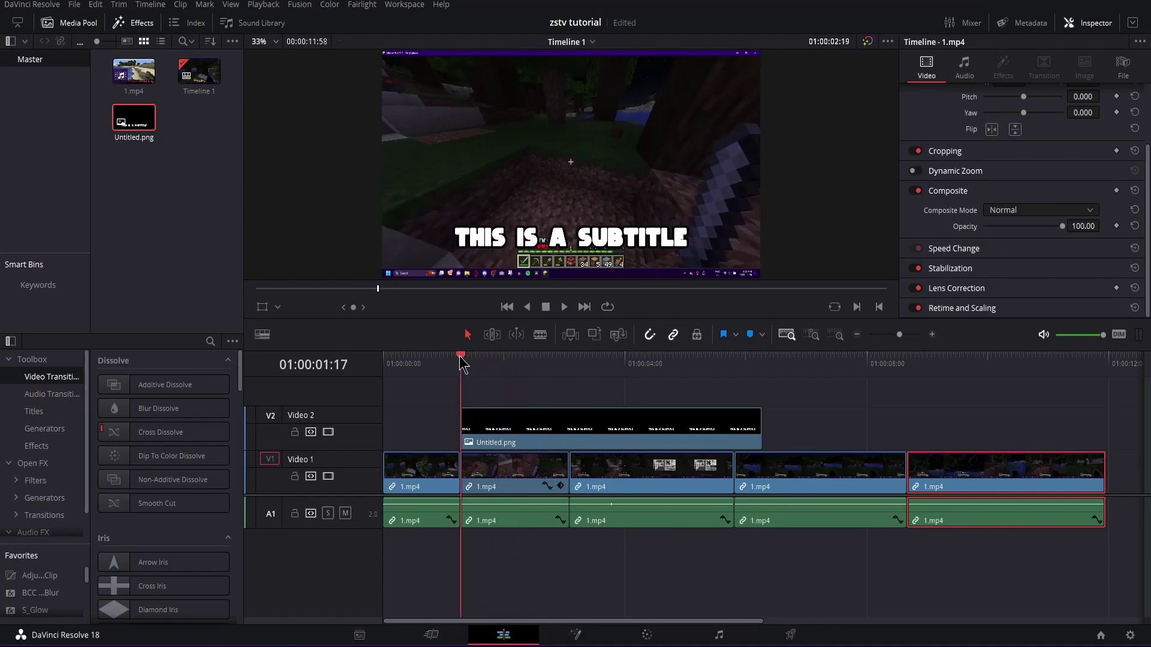
left_click(834, 336)
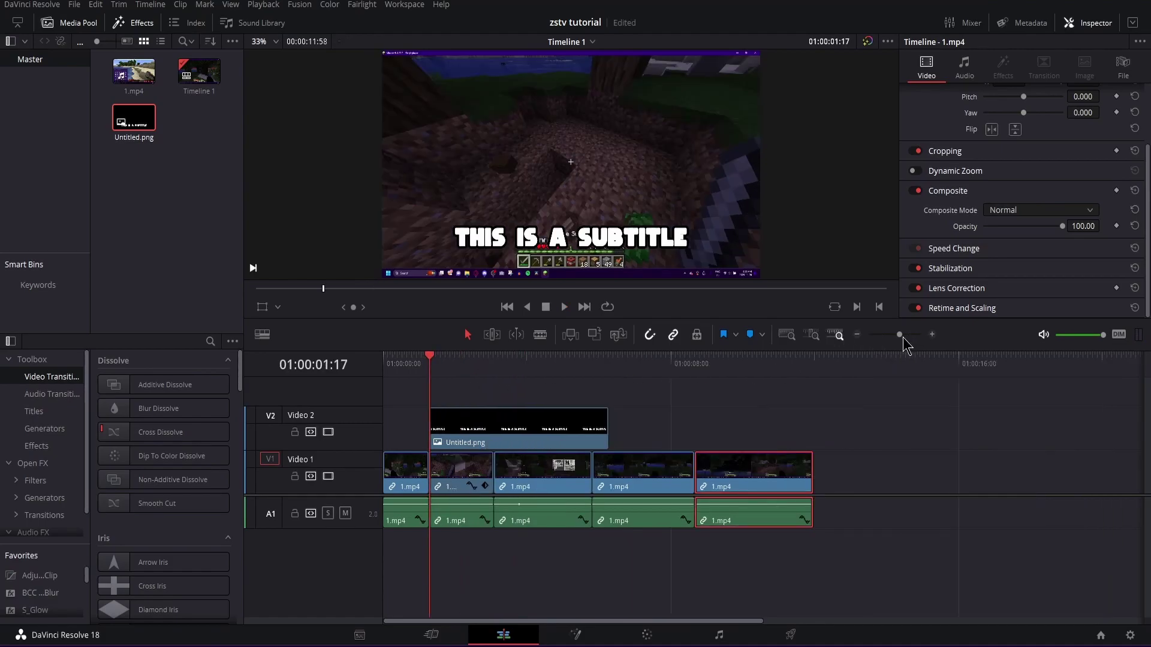
left_click(793, 336)
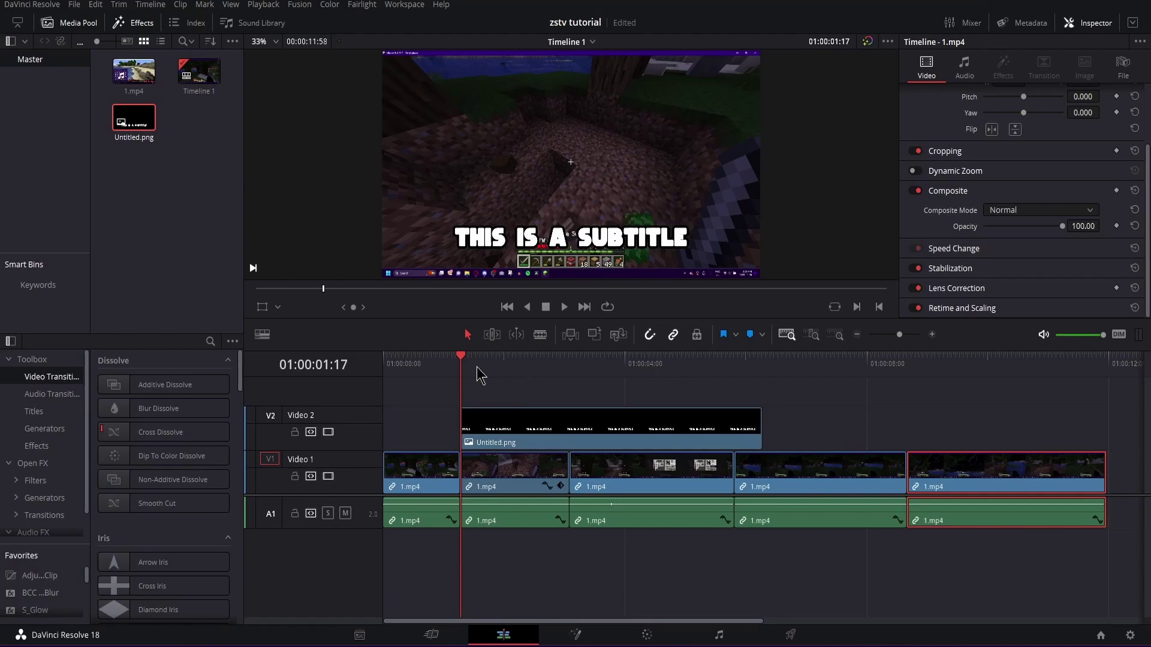
- Split the subtitle clip at 01:00:02:21, where the spoken line ends, and delete the remaining part
key("space")
key("space")
left_click(529, 430)
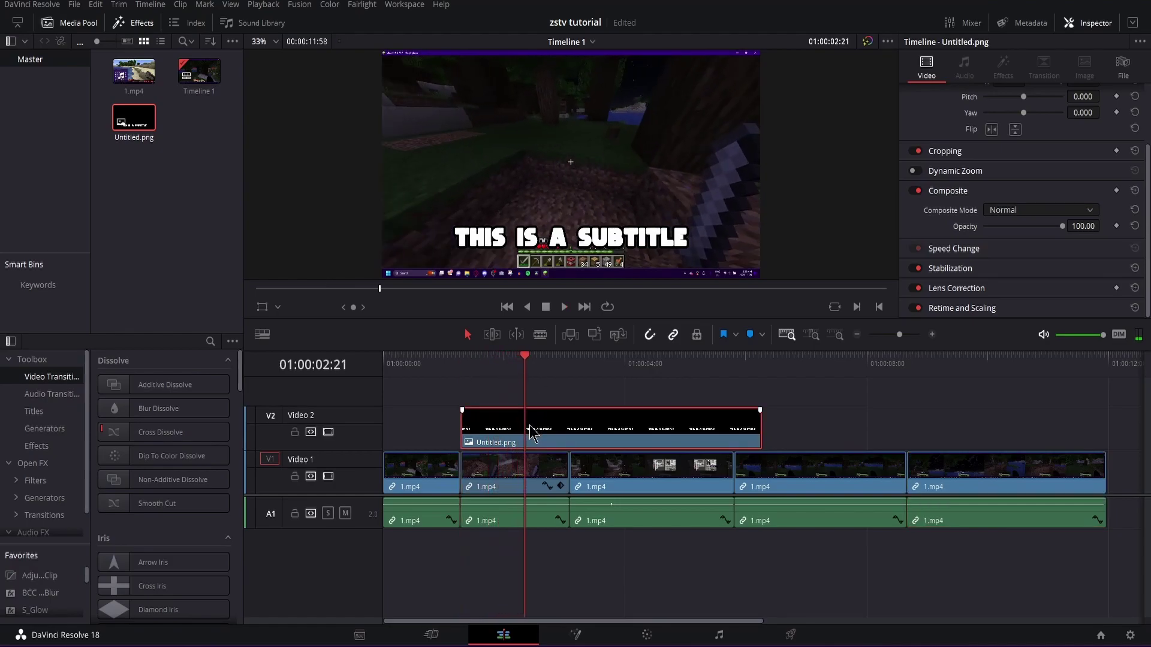
key("ctrl+b")
left_click(648, 426)
key("BackSpace")
- Scrub and play through the trimmed subtitle clip to check its timing against the footage
left_click(465, 367)
left_click(522, 368)
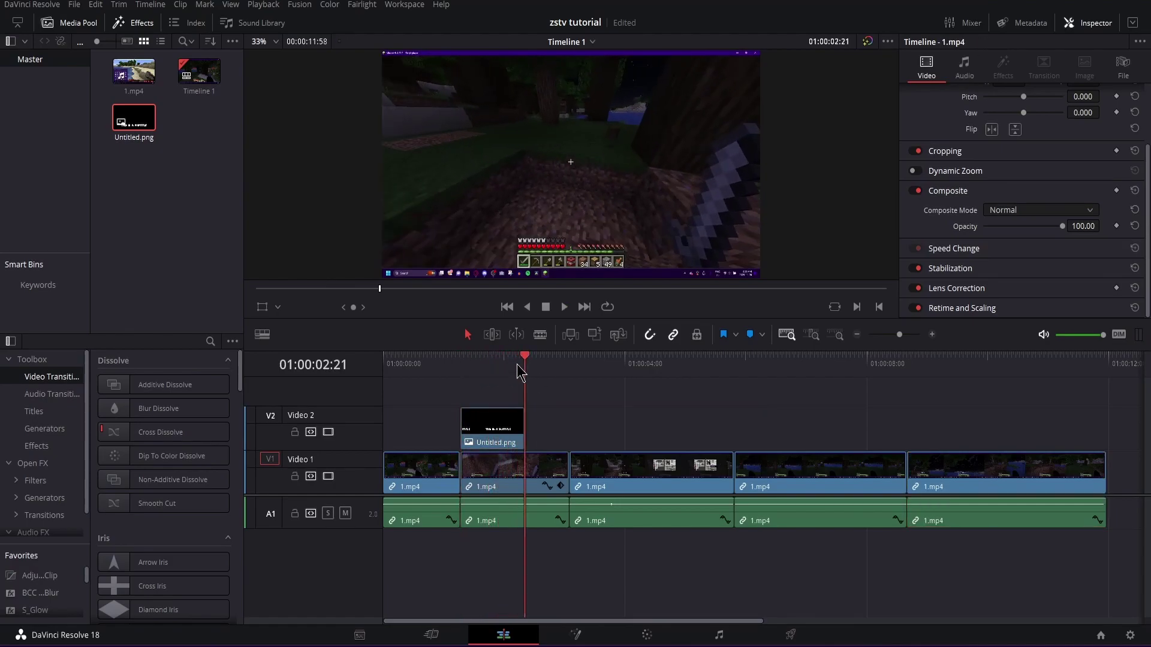
left_click(474, 362)
left_click(526, 372)
mouse_move(525, 372)
left_mouse_down()
mouse_move(457, 380)
mouse_move(527, 373)
left_mouse_up()
left_click(422, 365)
key("space")
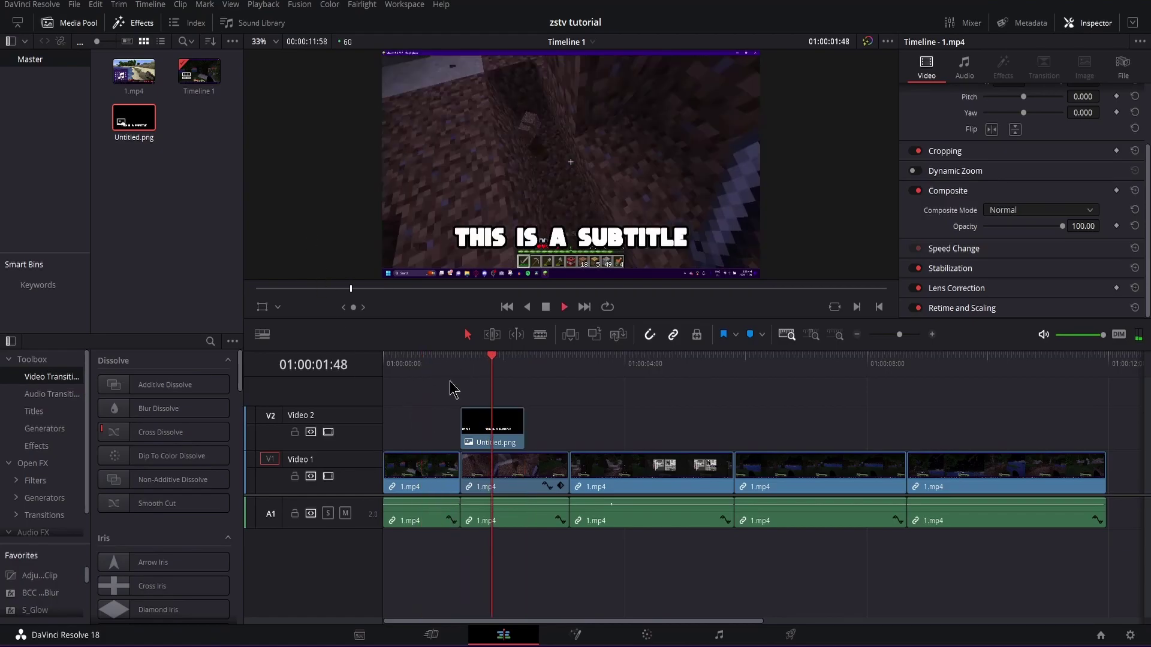
left_click(462, 371)
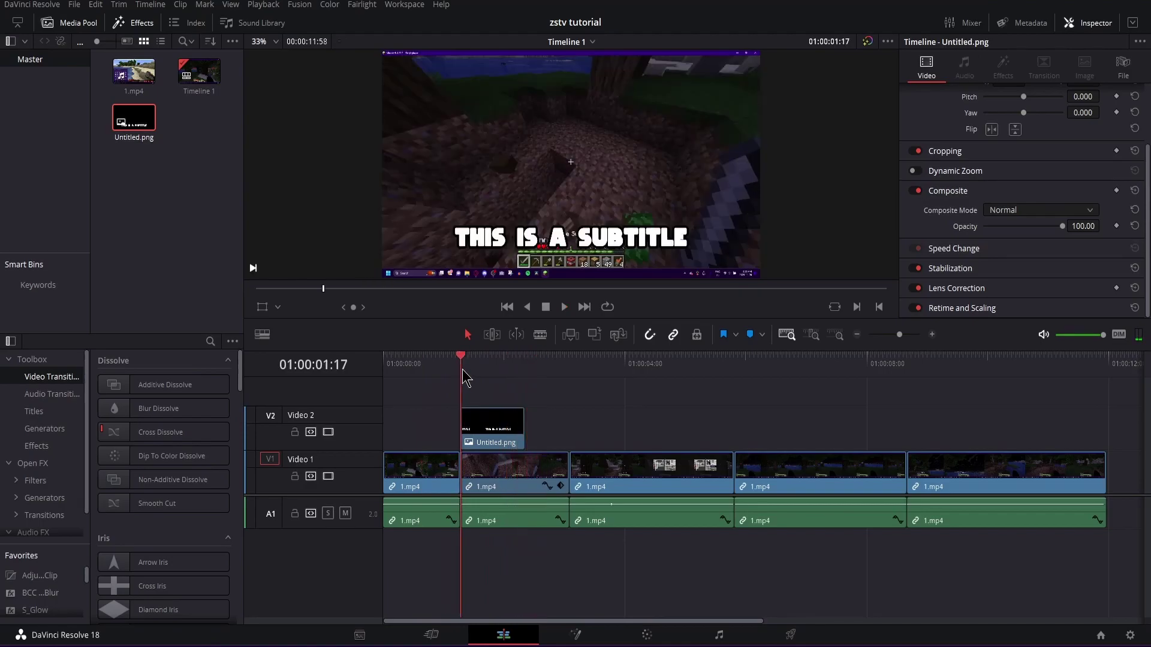
- Try a Zoom In transition lasting 8 frames at the start of the subtitle clip
left_click(479, 432)
scroll(186, 449, "down", 15)
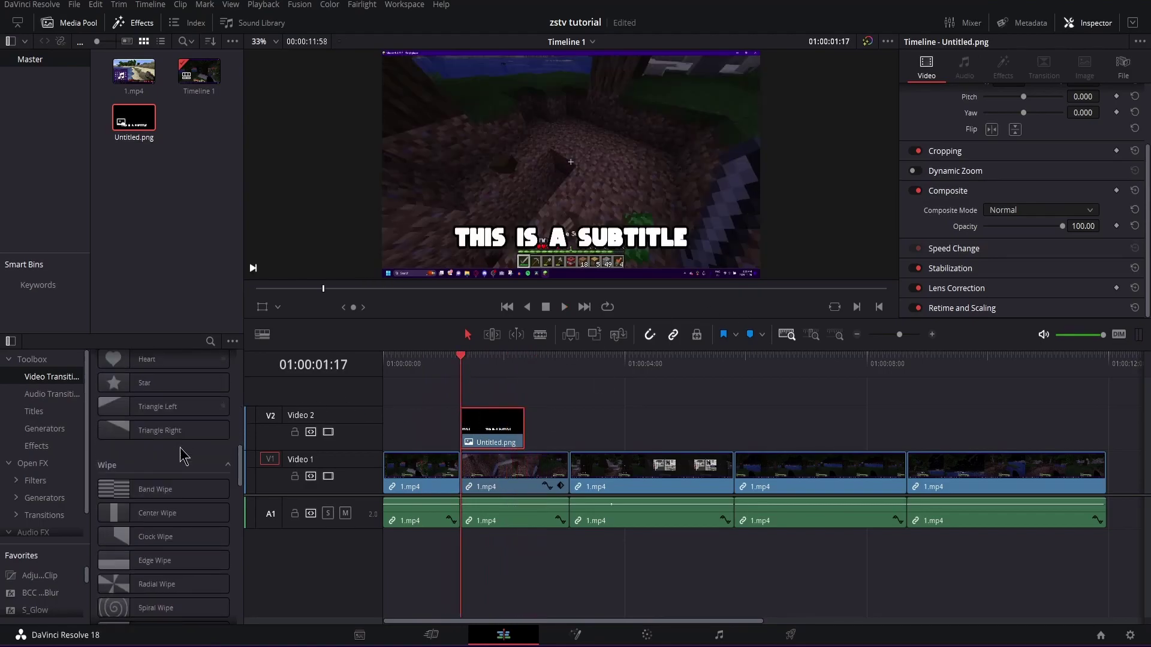
scroll(166, 493, "down", 3)
left_click_drag(167, 495, 468, 427)
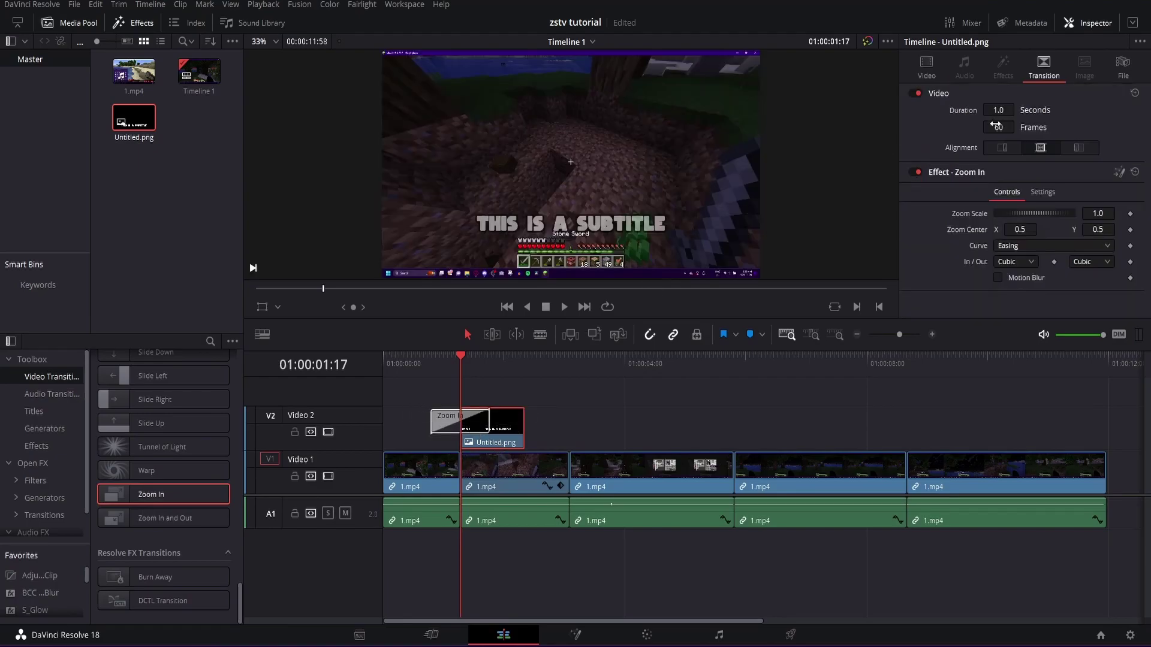
type("8")
key("Return")
- Play back the beginning of the subtitle clip several times to review the Zoom In transition
key("space")
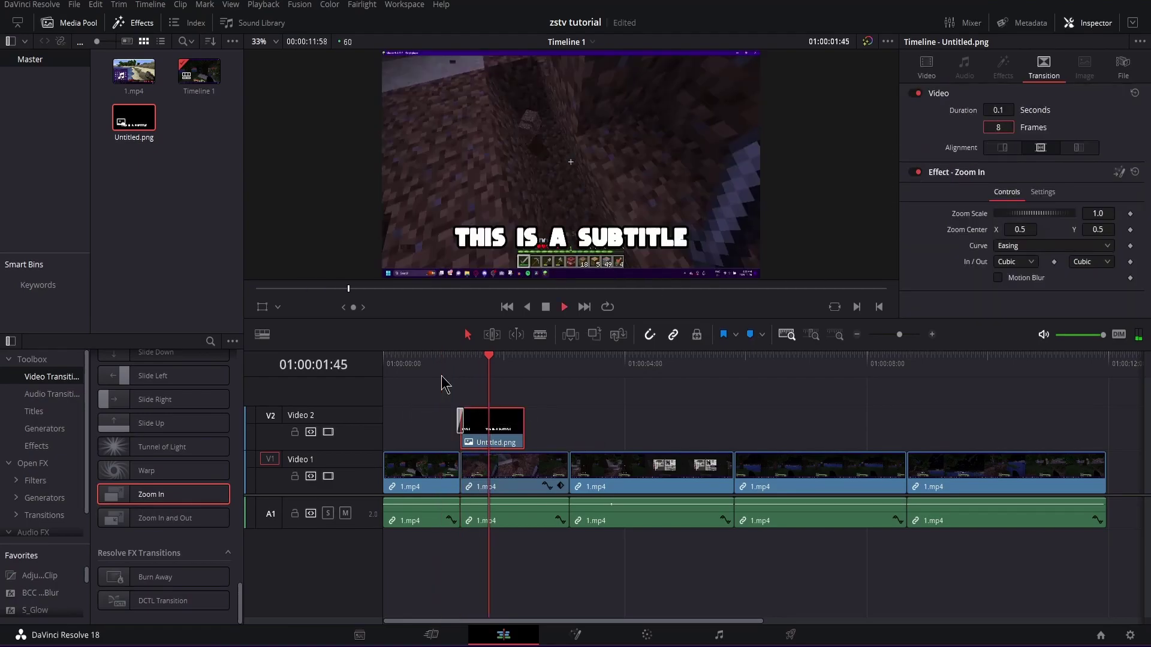
left_click(435, 376)
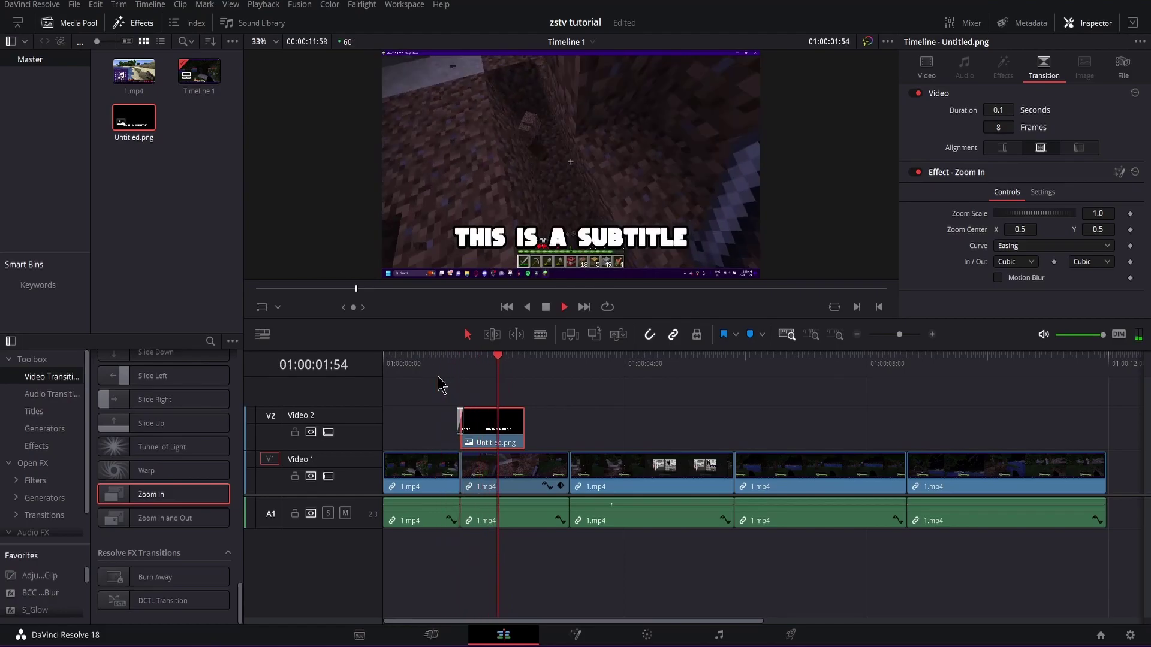
left_click(438, 376)
key("space")
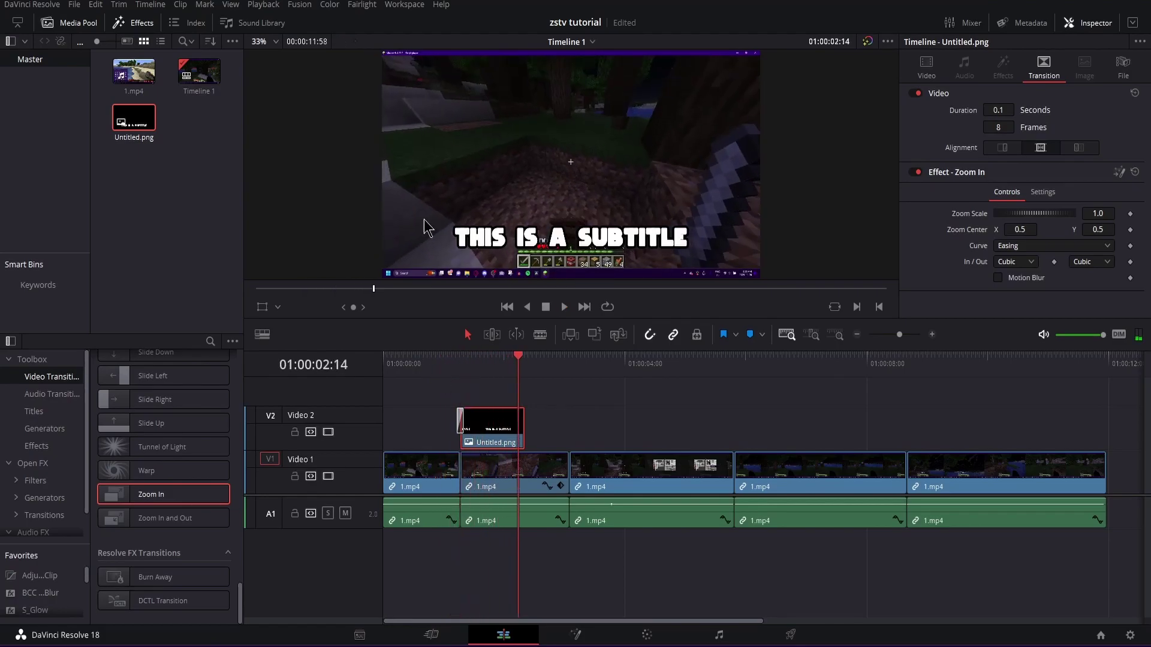
left_click(264, 4)
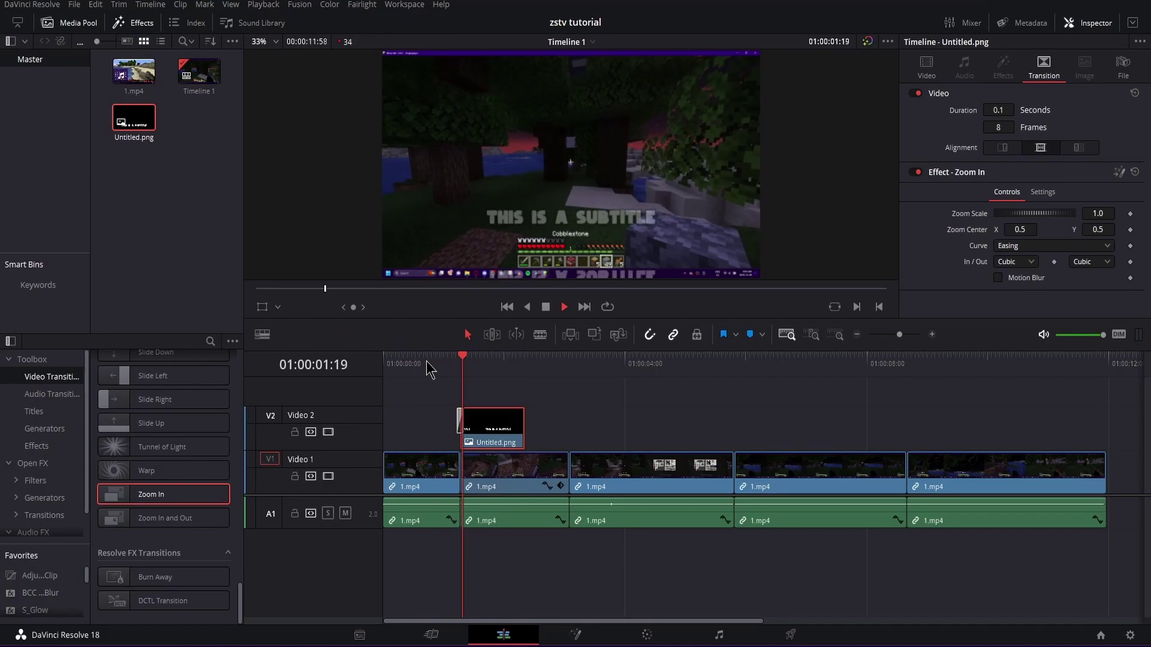
left_click(426, 361)
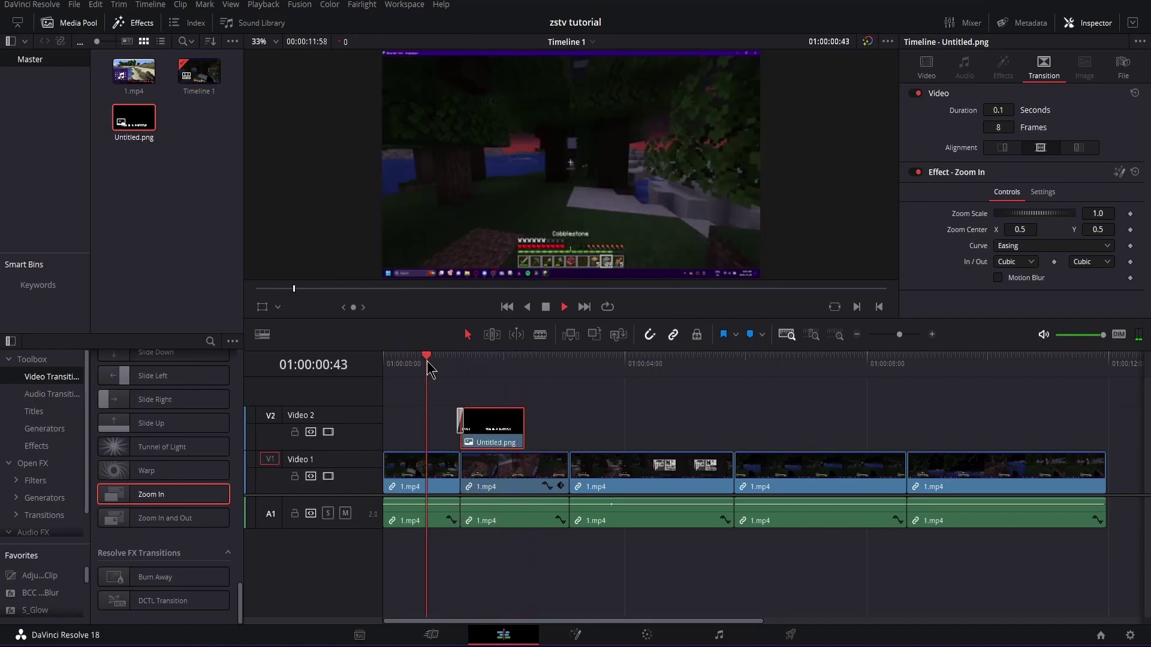
- Add a zoom keyframe of 0 to the subtitle clip at its first frame, 01:00:01:17
left_click(491, 422)
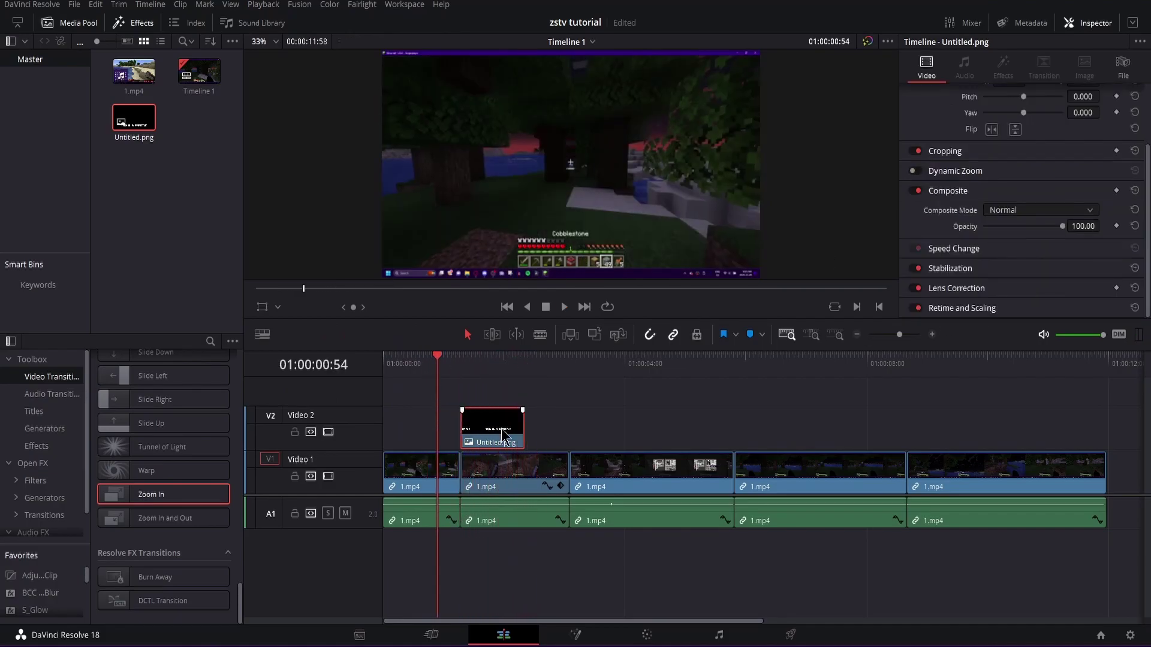
key("Down")
left_click(1117, 112)
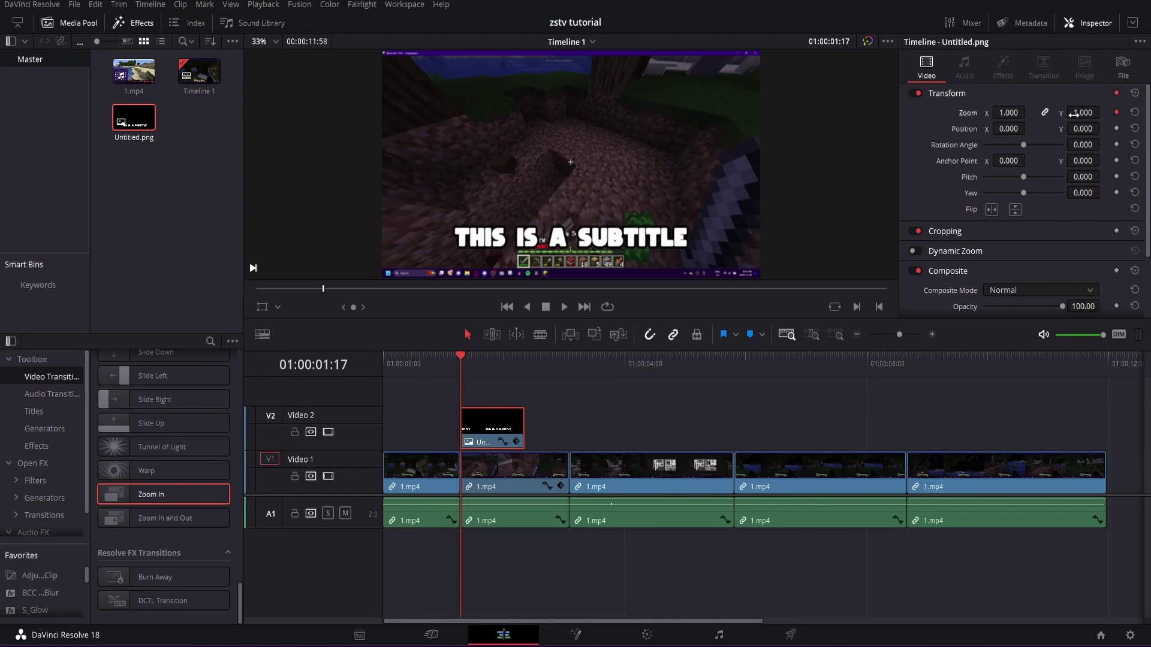
left_click(1073, 113)
key("Return")
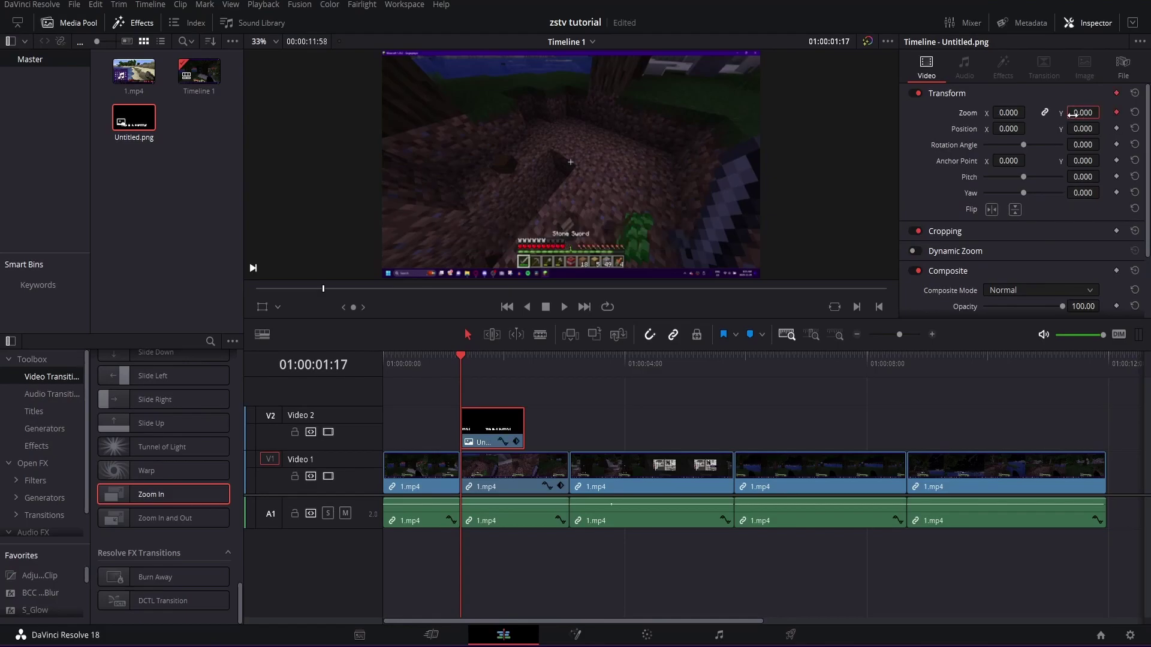
- Add a zoom keyframe of 1 to the subtitle clip ten frames in, at 01:00:01:27
key("Right")
key("Right")
key("Right")
key("Right")
key("Right")
key("Right")
key("Right")
key("Right")
key("Right")
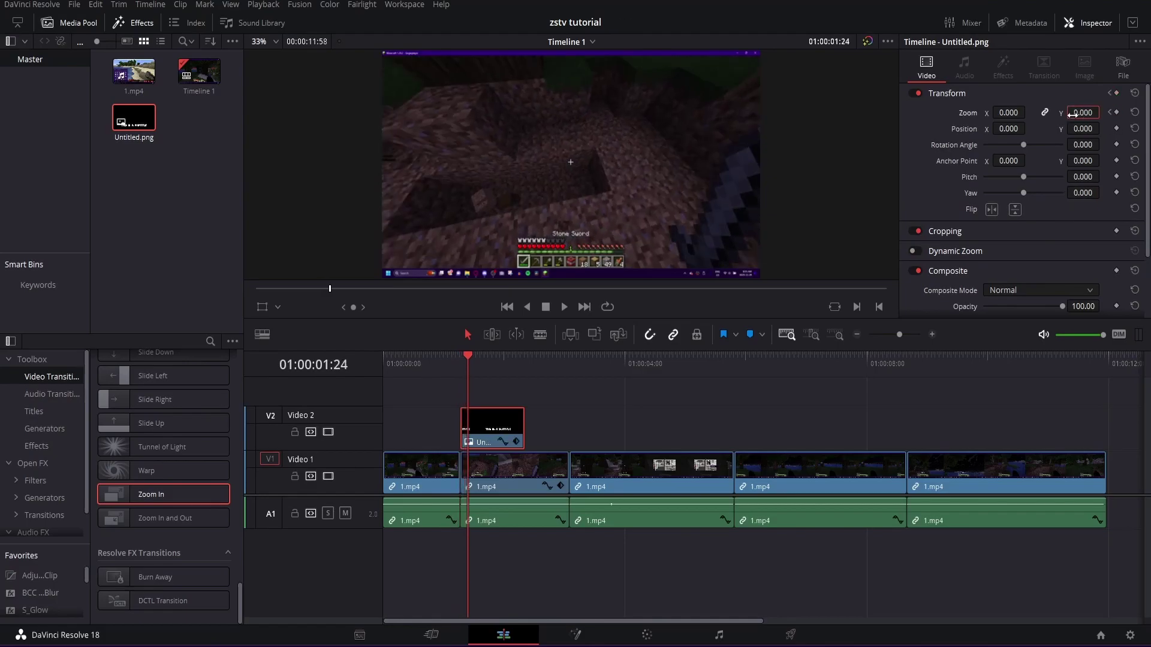
left_click(1116, 113)
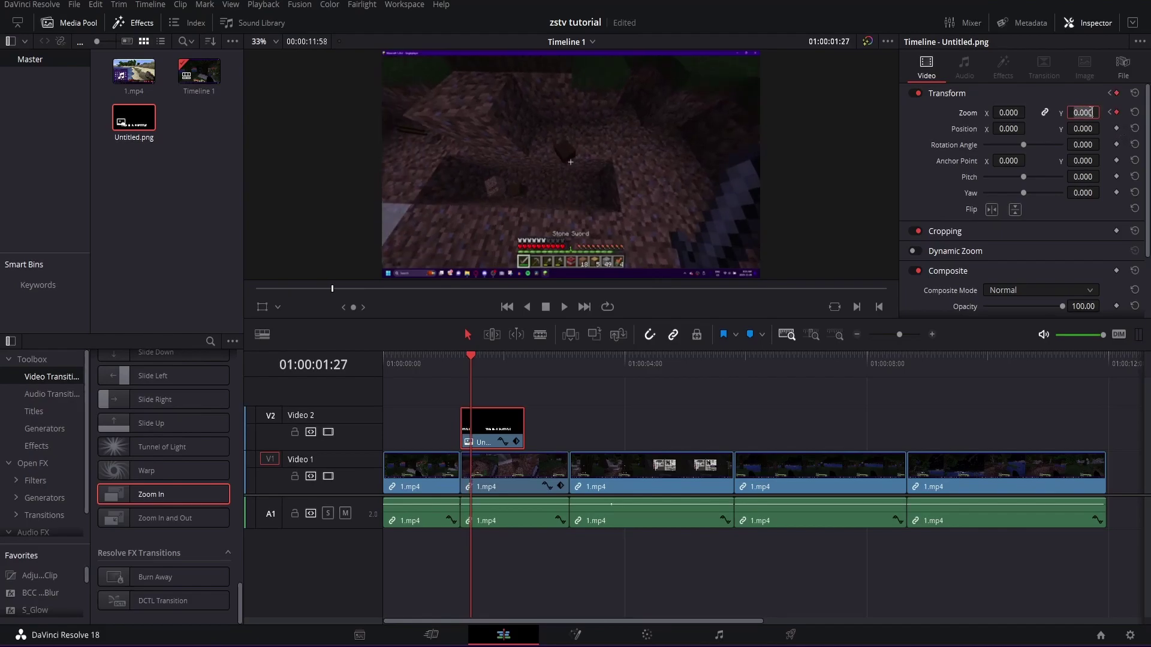
type("1")
key("Return")
- Add a zoom keyframe of 0 at the end of the subtitle clip, 01:00:02:21
left_click(520, 363)
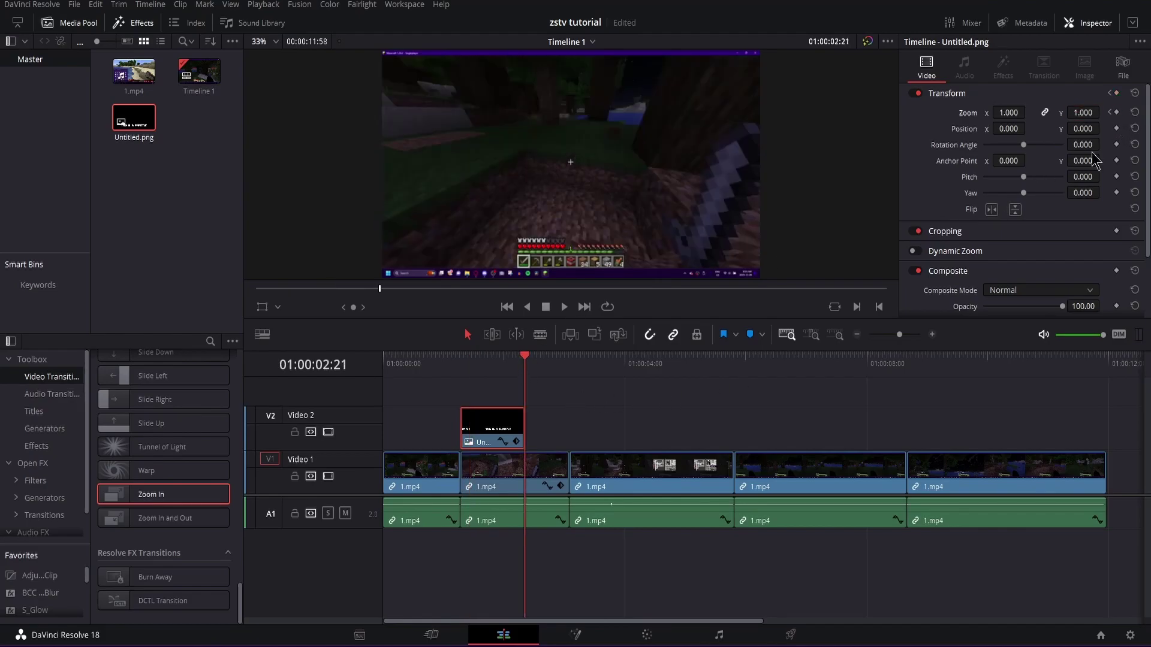
left_click(1116, 113)
left_click(1081, 114)
type("0")
key("Return")
- Set the subtitle clip's zoom to 1 at 01:00:02:11, ten frames before its end
key("Left")
key("Left")
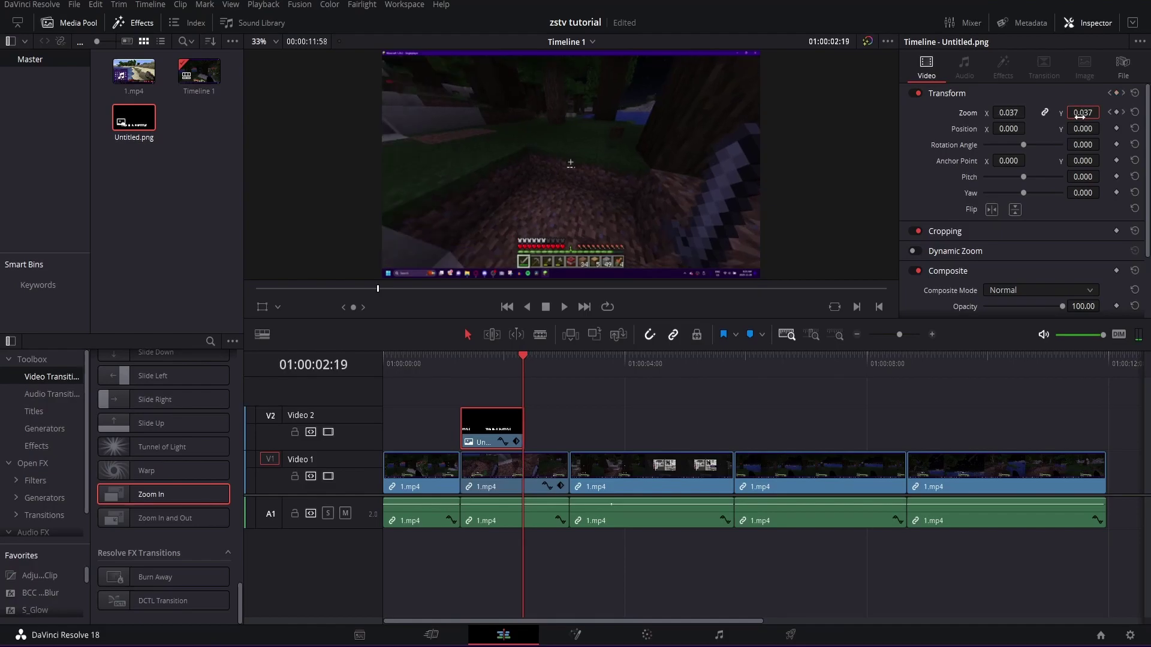
key("Left")
key("Left")
key("Left")
key("Left")
key("Left")
key("Left")
key("Left")
key("Left")
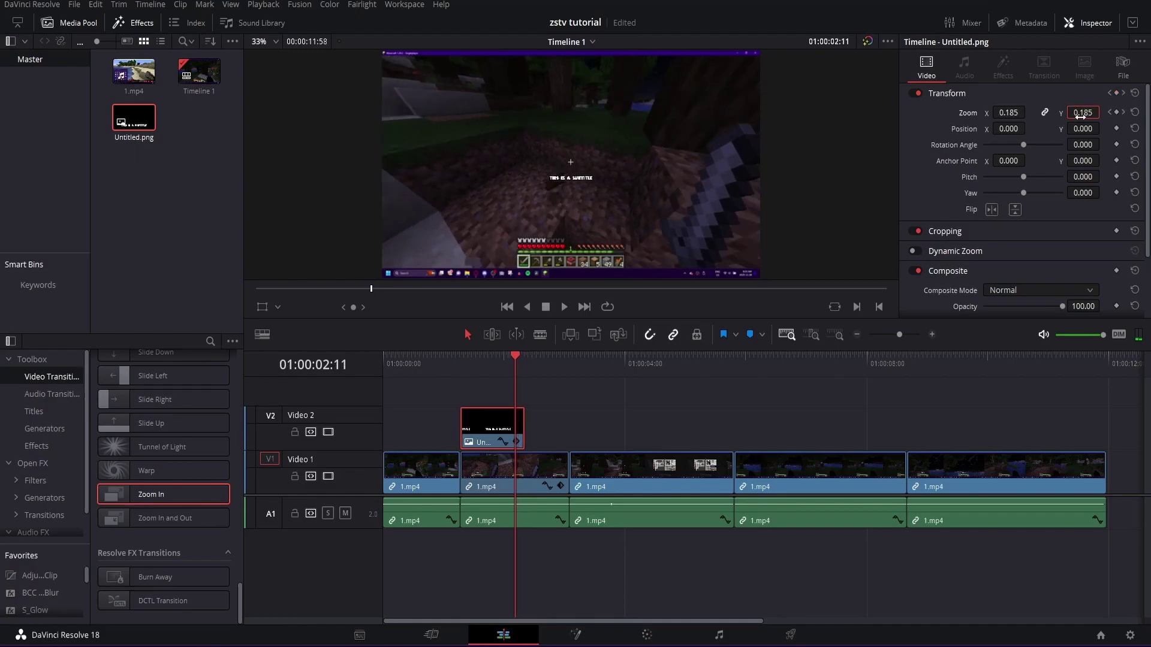
type("1")
key("Return")
- Play the subtitle clip repeatedly from its start to review the zoom-in and zoom-out animation
left_click(460, 363)
key("space")
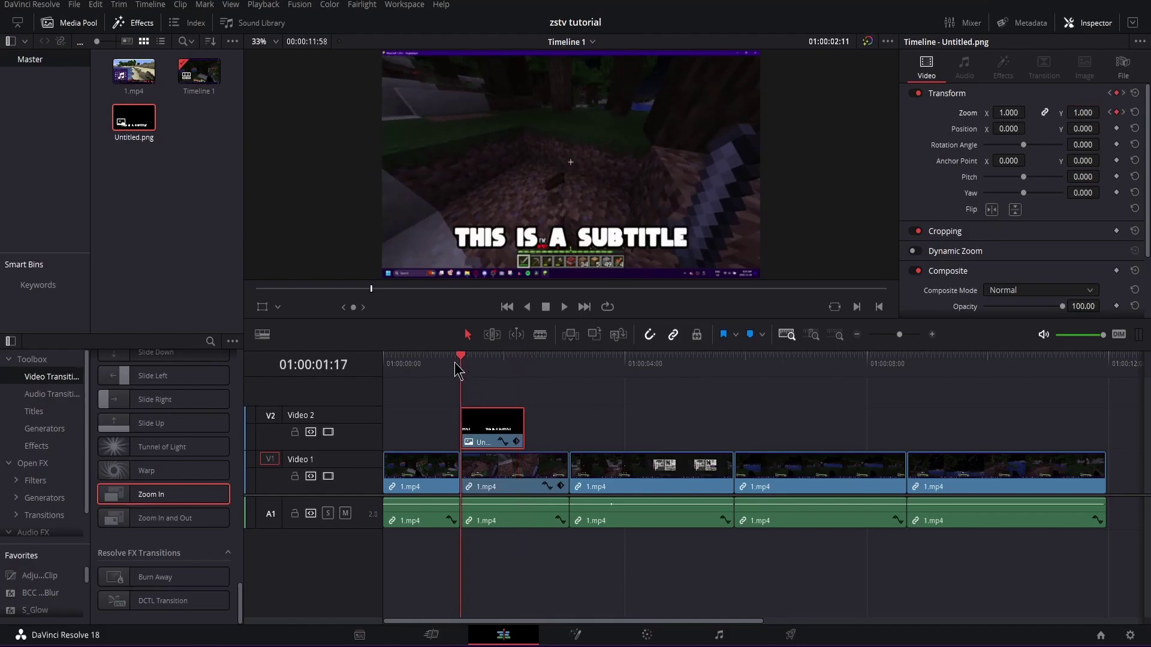
left_click(465, 362)
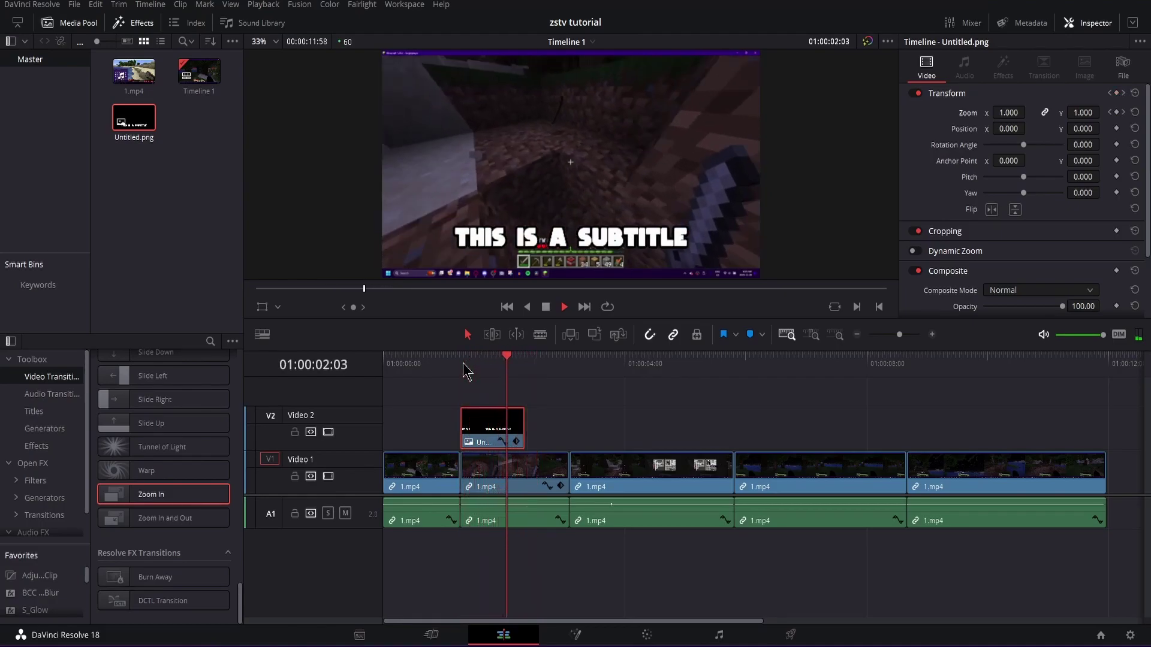
left_click(463, 364)
left_click(462, 363)
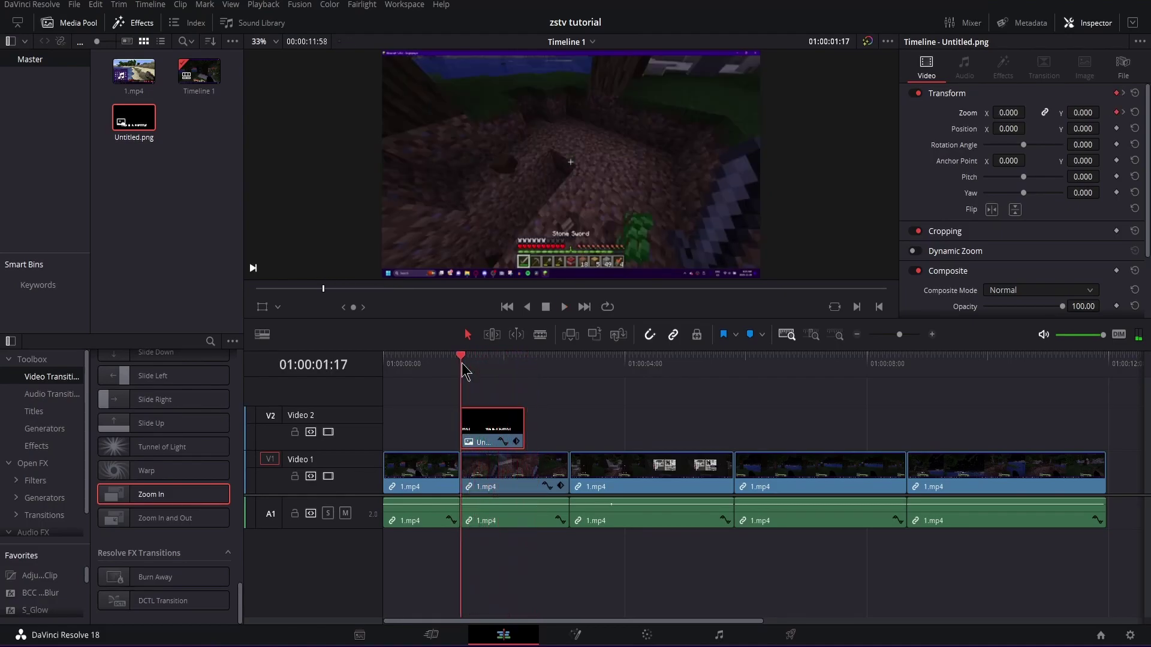
left_click(463, 363)
key("space")
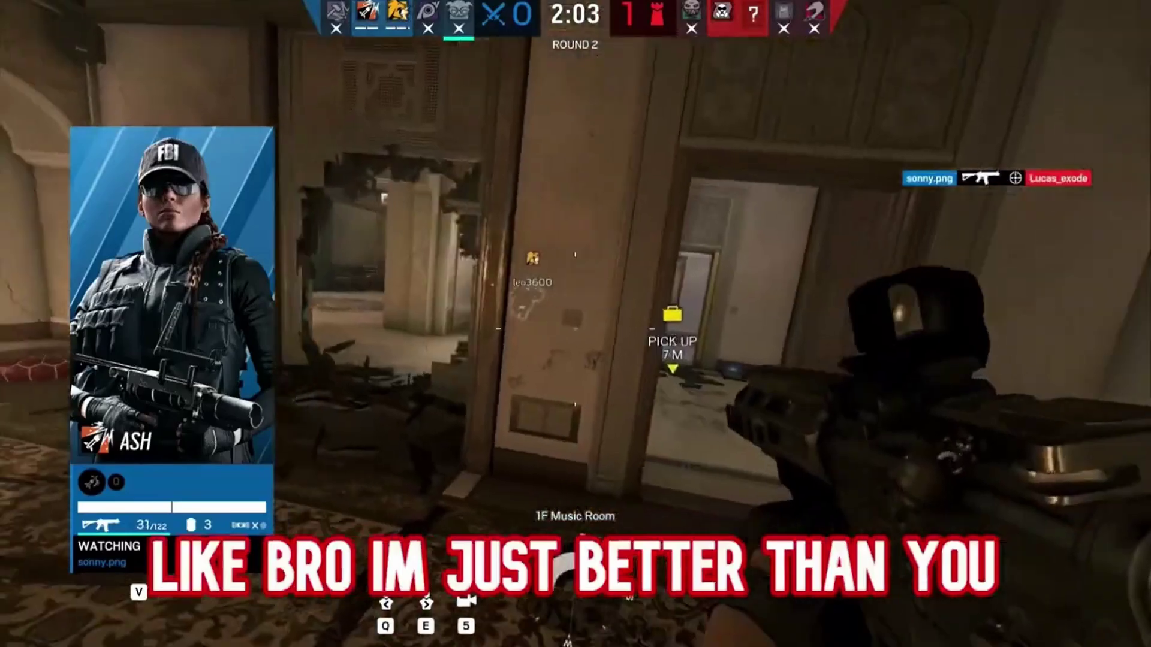
- Watch the opening subtitles of the example gameplay video, then pause it and close the player
mouse_move(800, 484)
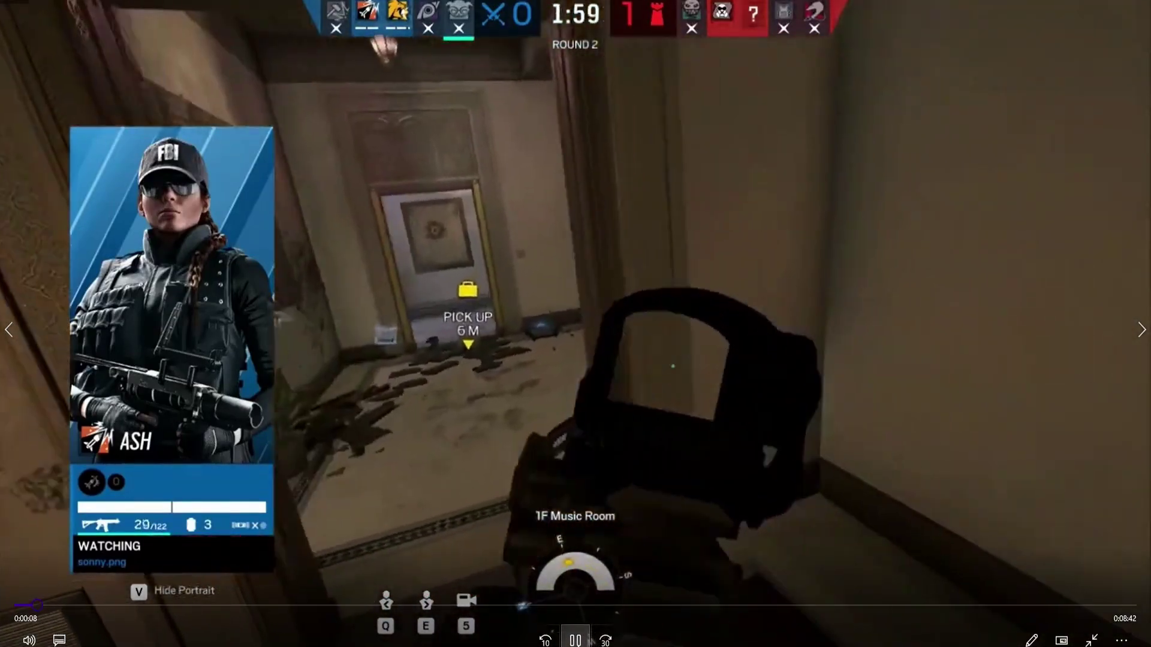
left_click(576, 640)
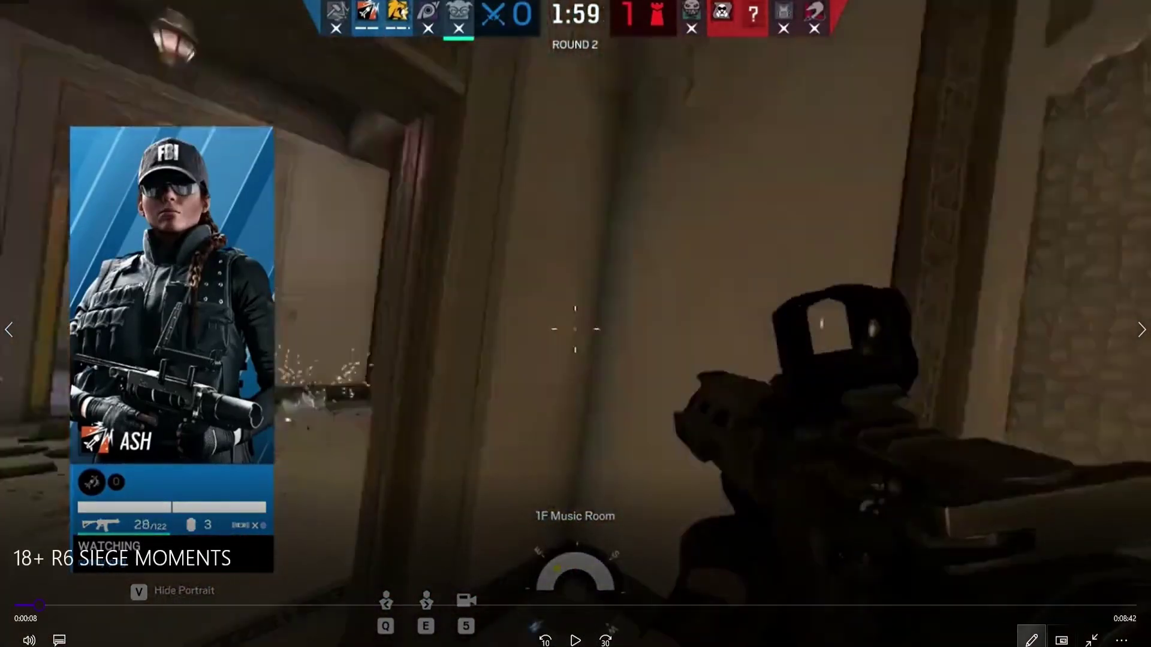
left_click(1092, 640)
left_click(1135, 3)
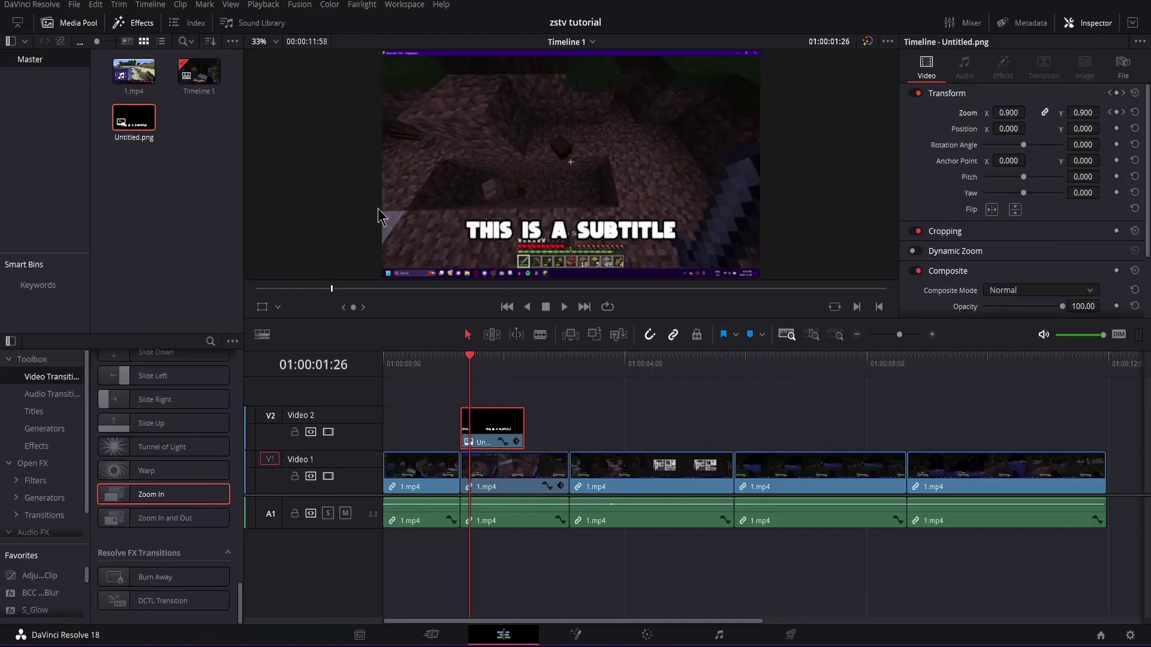
- Delete the subtitle clip from the Video 2 track, keeping the Video 1 clips in place
key("Delete")
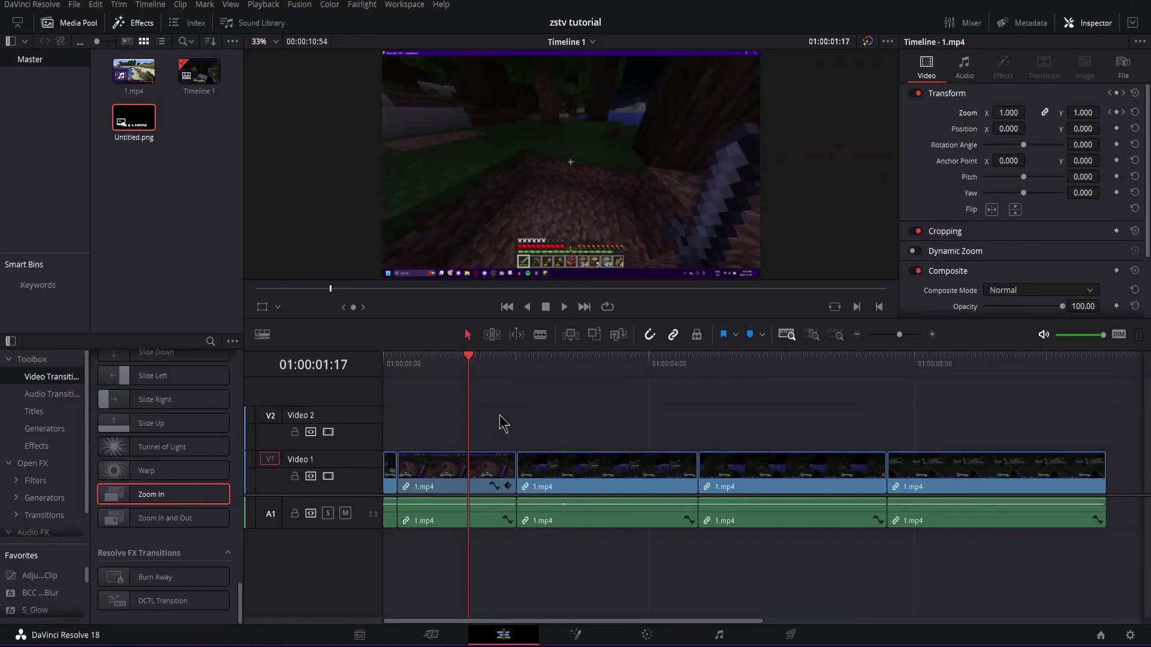
key("ctrl+z")
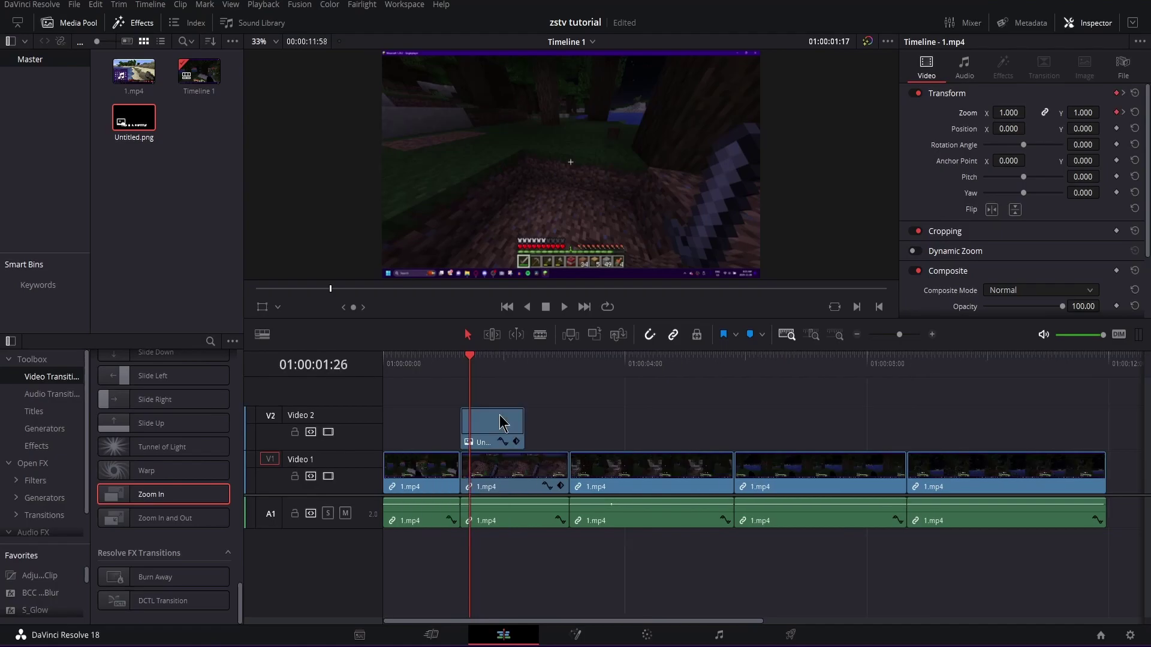
left_click(499, 414)
key("BackSpace")
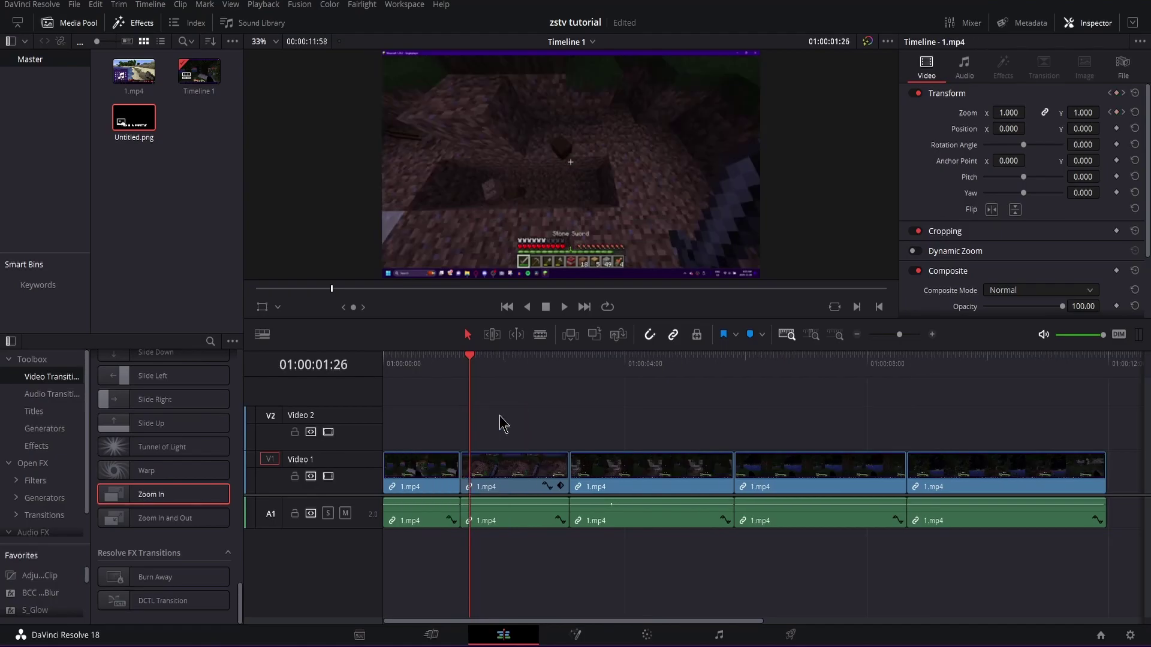